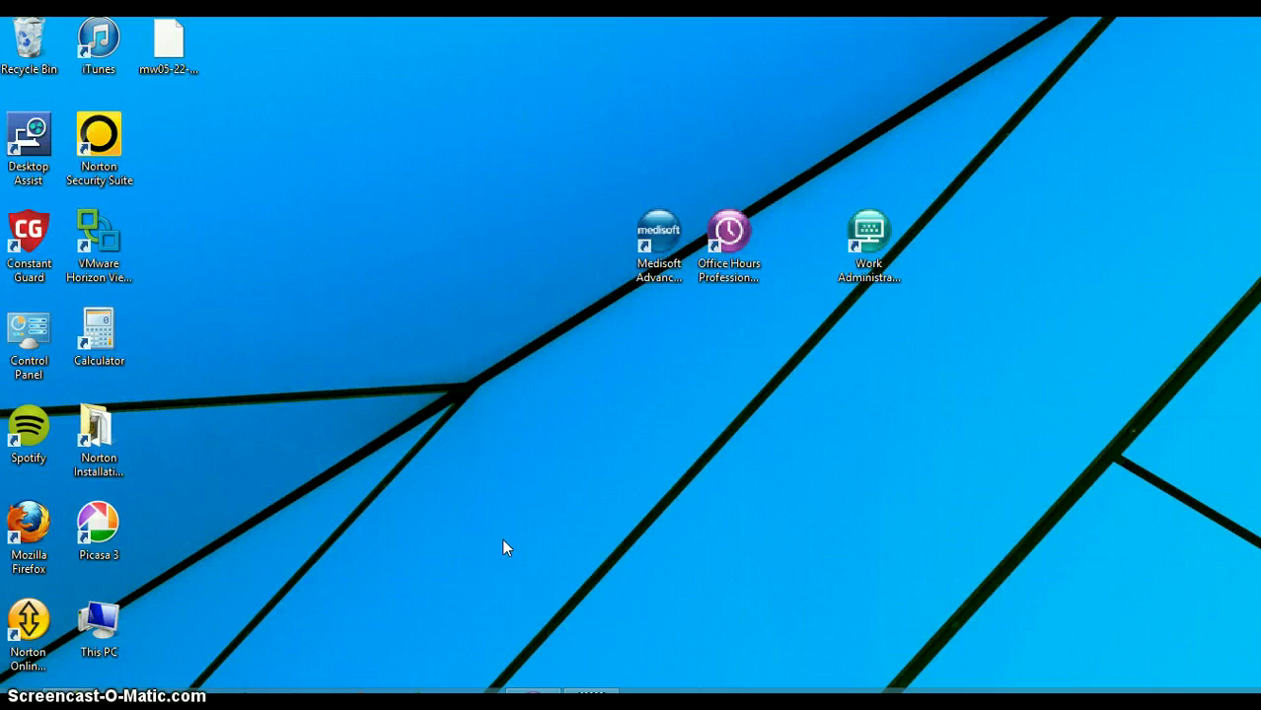
# Bring the schedule window forward and choose Appointment List from the Reports menu.
pyautogui.click(532, 697)
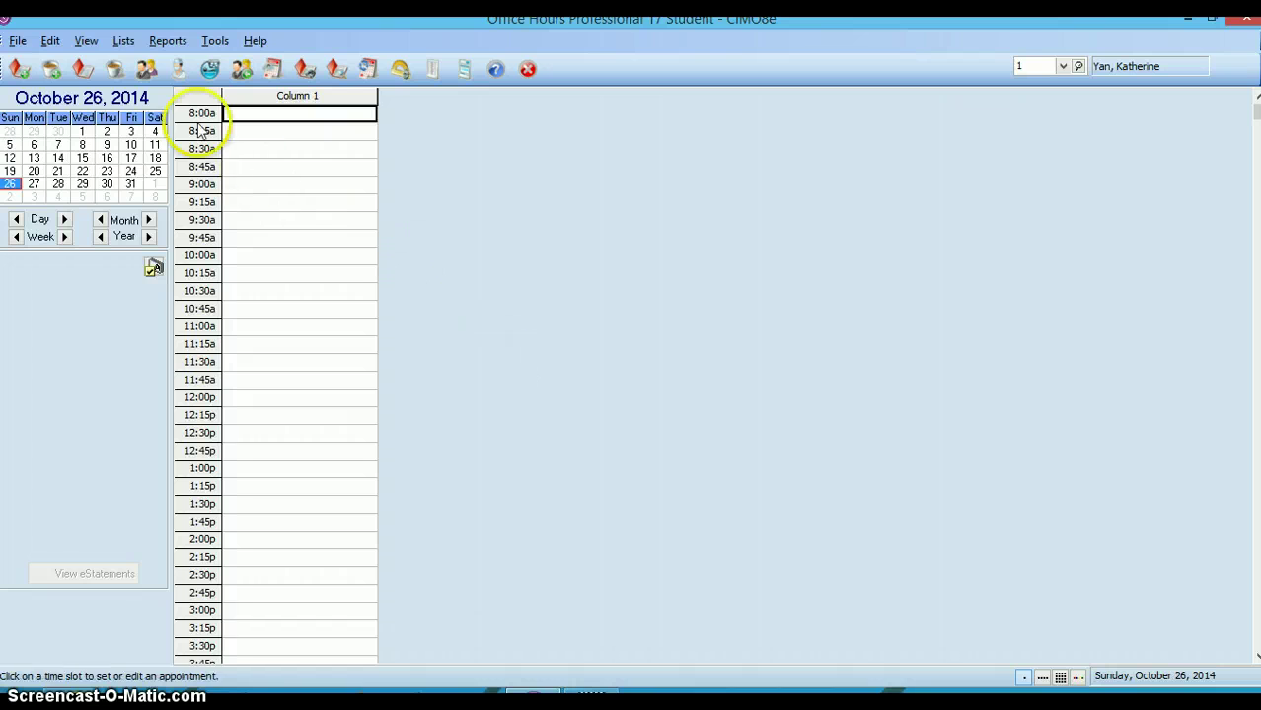
pyautogui.click(166, 41)
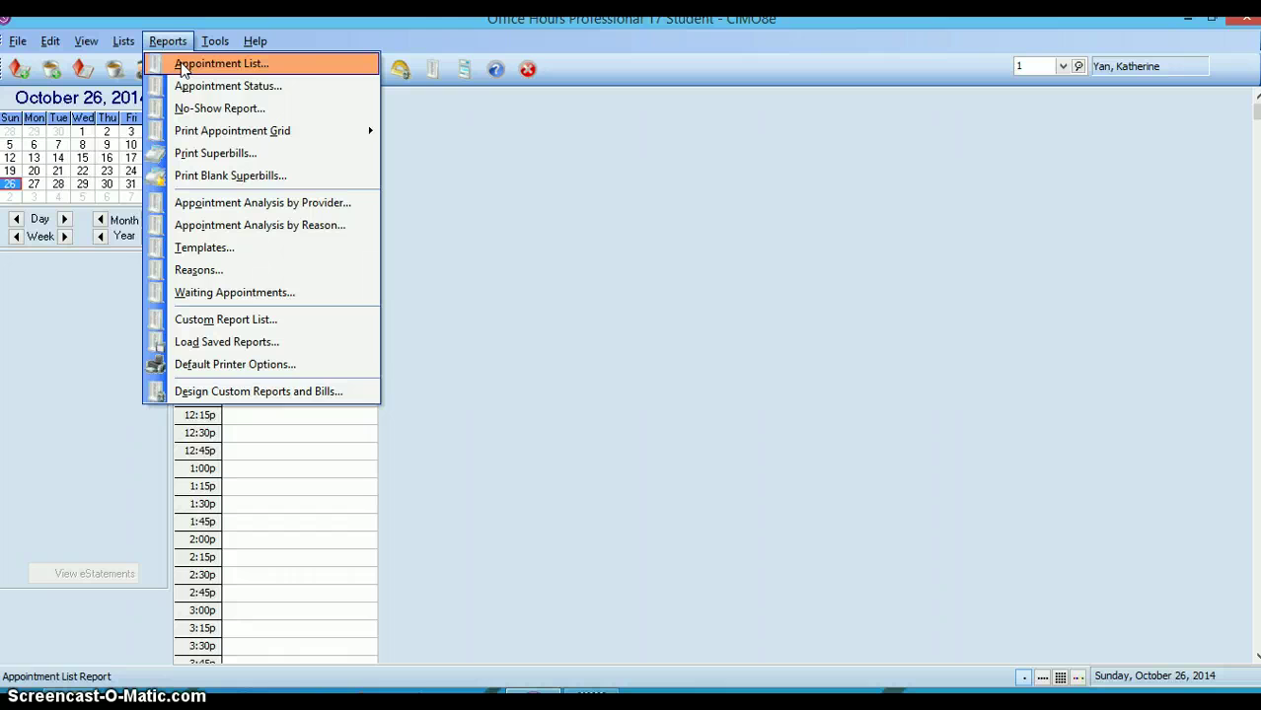
pyautogui.click(182, 65)
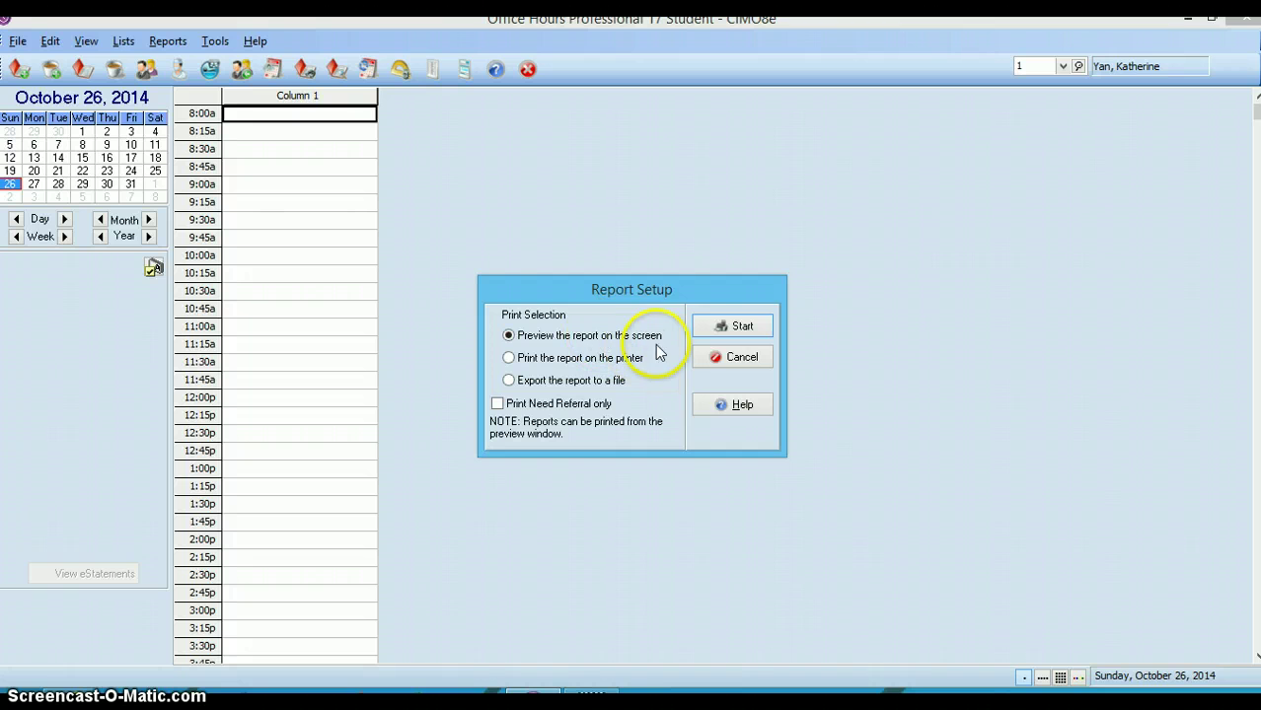
# Preview the Appointment List on screen for dates 10/1/2016 through 11/30/2016.
pyautogui.click(708, 334)
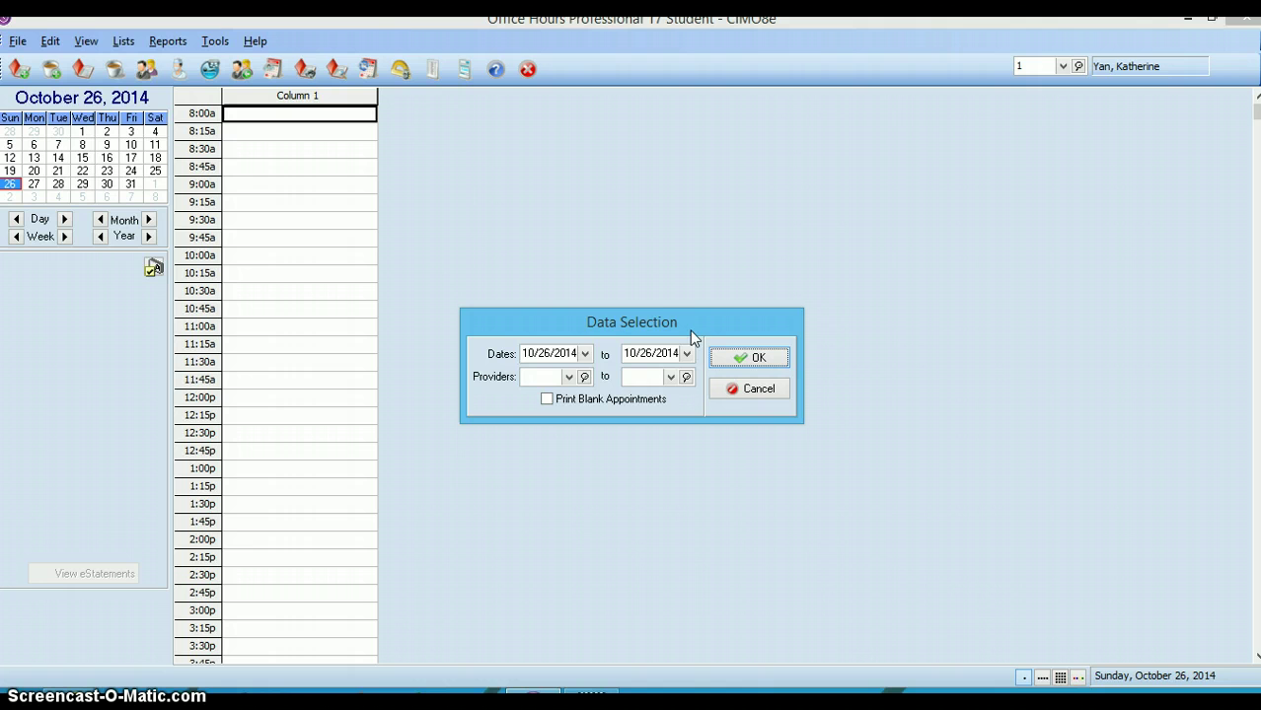
pyautogui.click(542, 353)
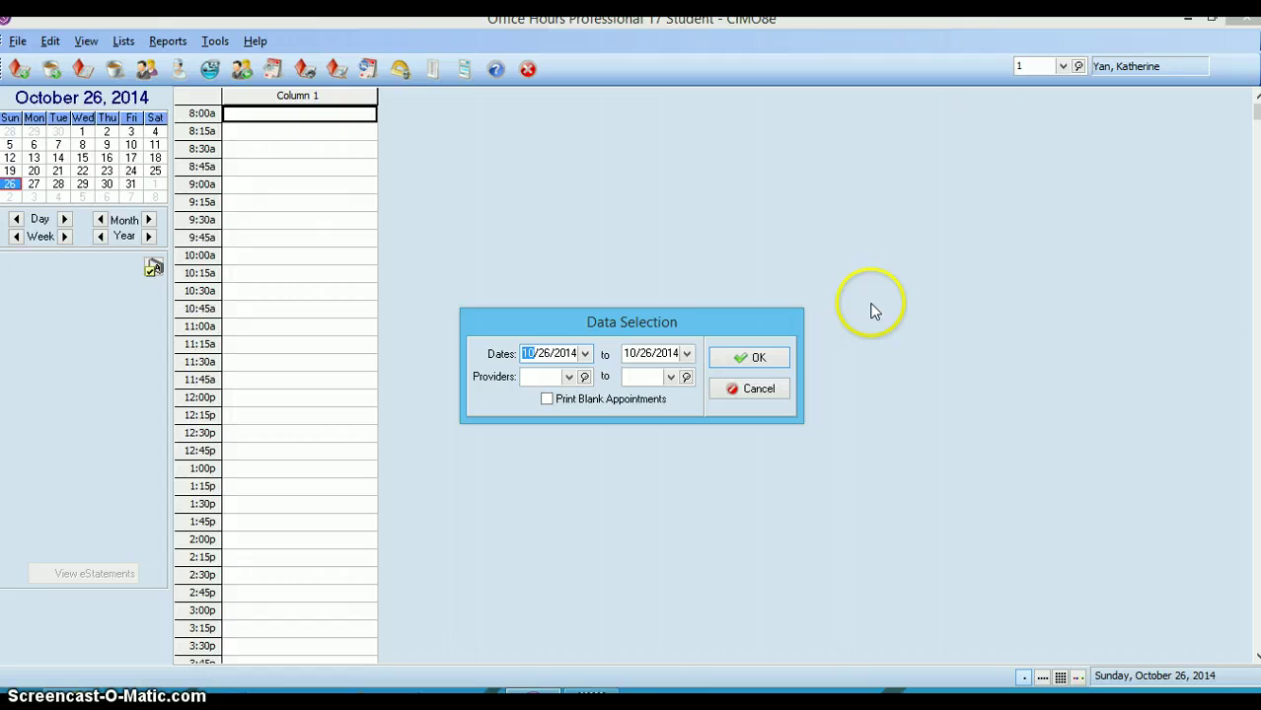
pyautogui.write('10/1/2016')
pyautogui.press('Tab')
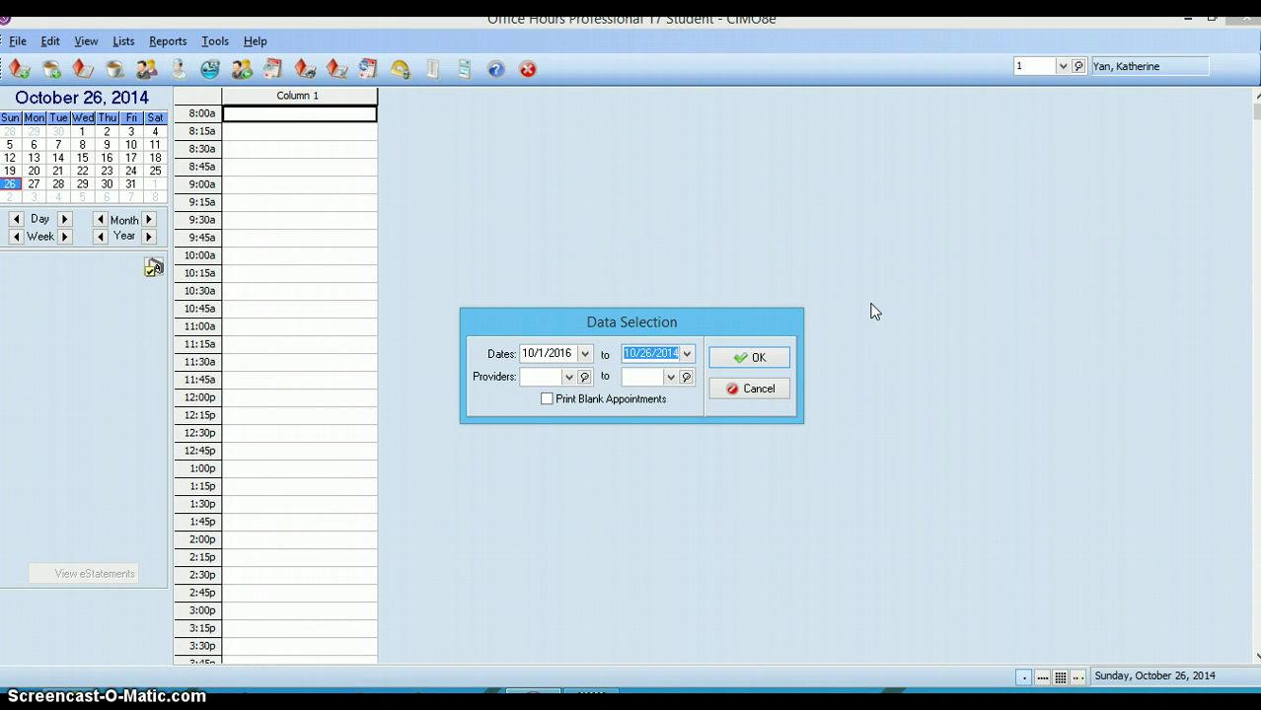
pyautogui.write('11/30/2016')
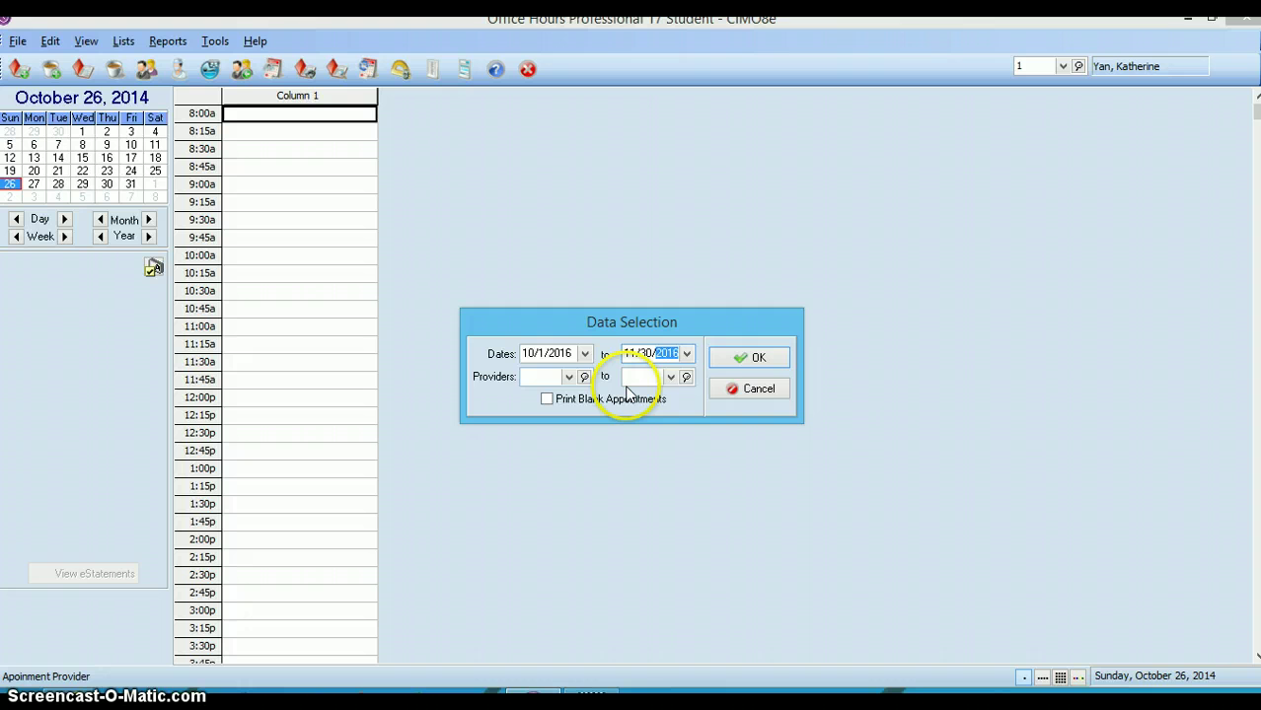
pyautogui.click(735, 359)
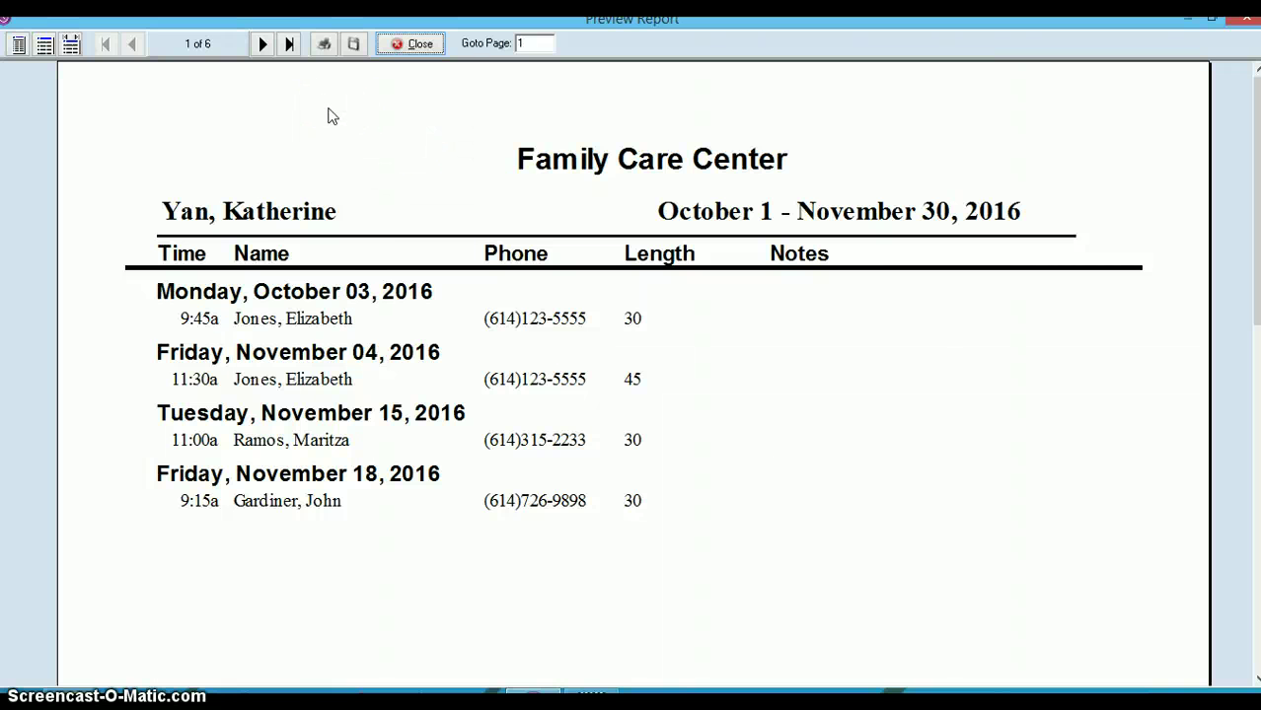
# Use the preview's 'Save report to disk' button to begin saving the report.
pyautogui.click(359, 45)
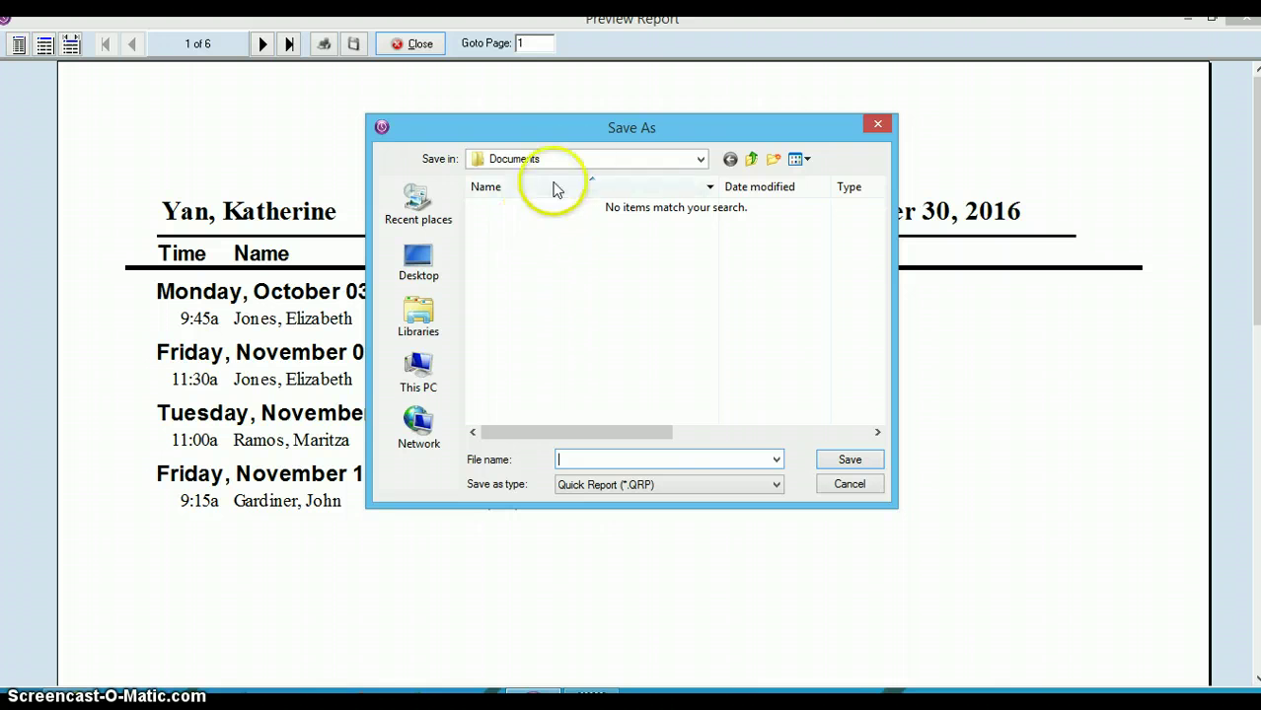
# Point the Save As location to Documents > PTI > Medisoft.
pyautogui.click(698, 161)
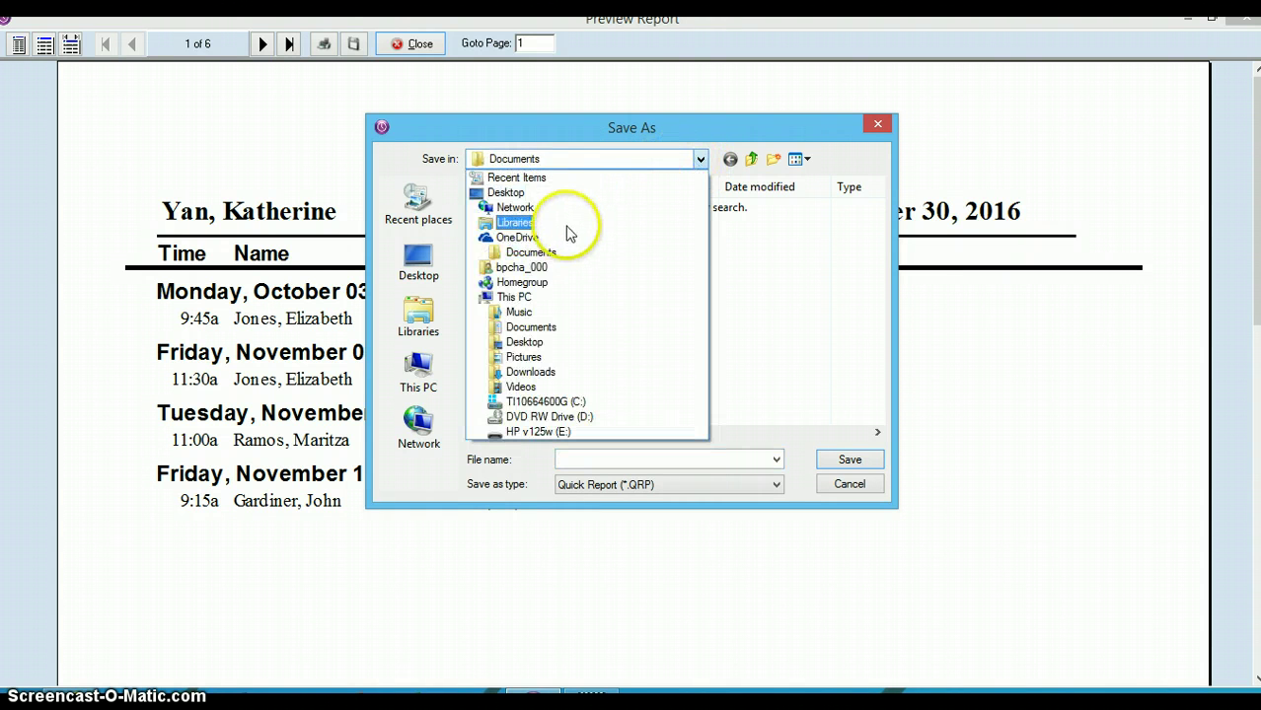
pyautogui.click(534, 327)
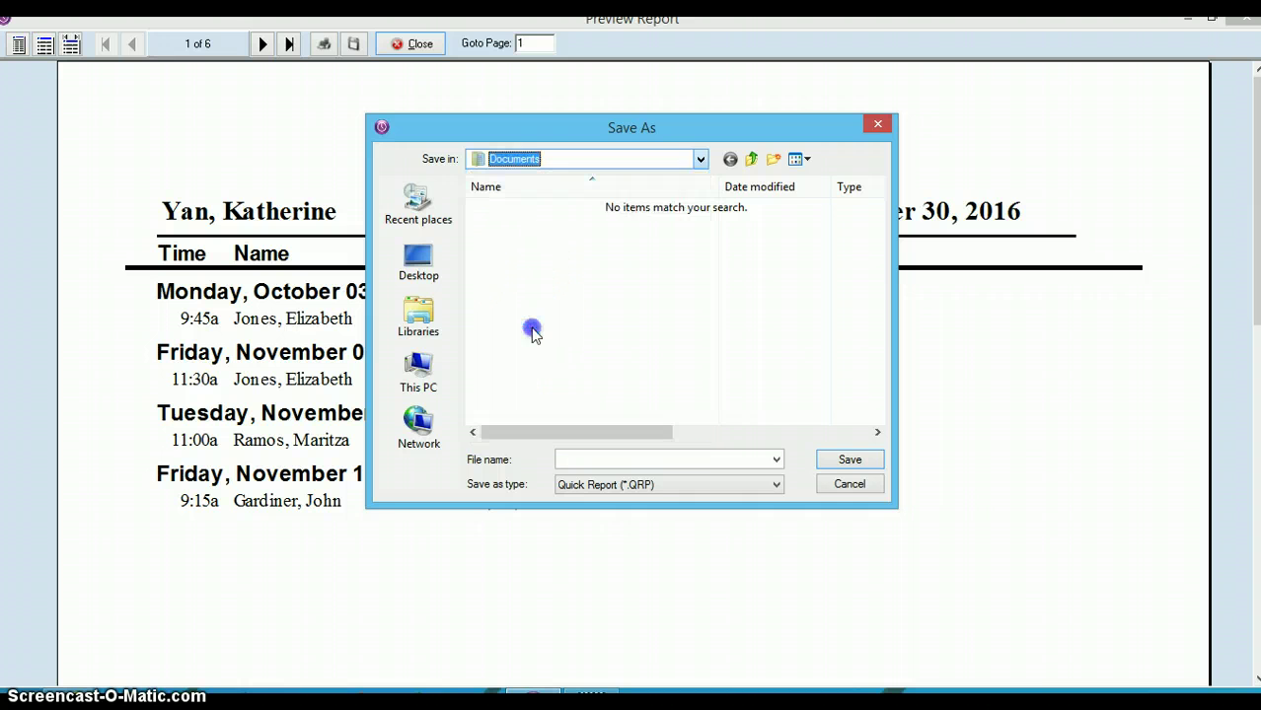
pyautogui.doubleClick(503, 296)
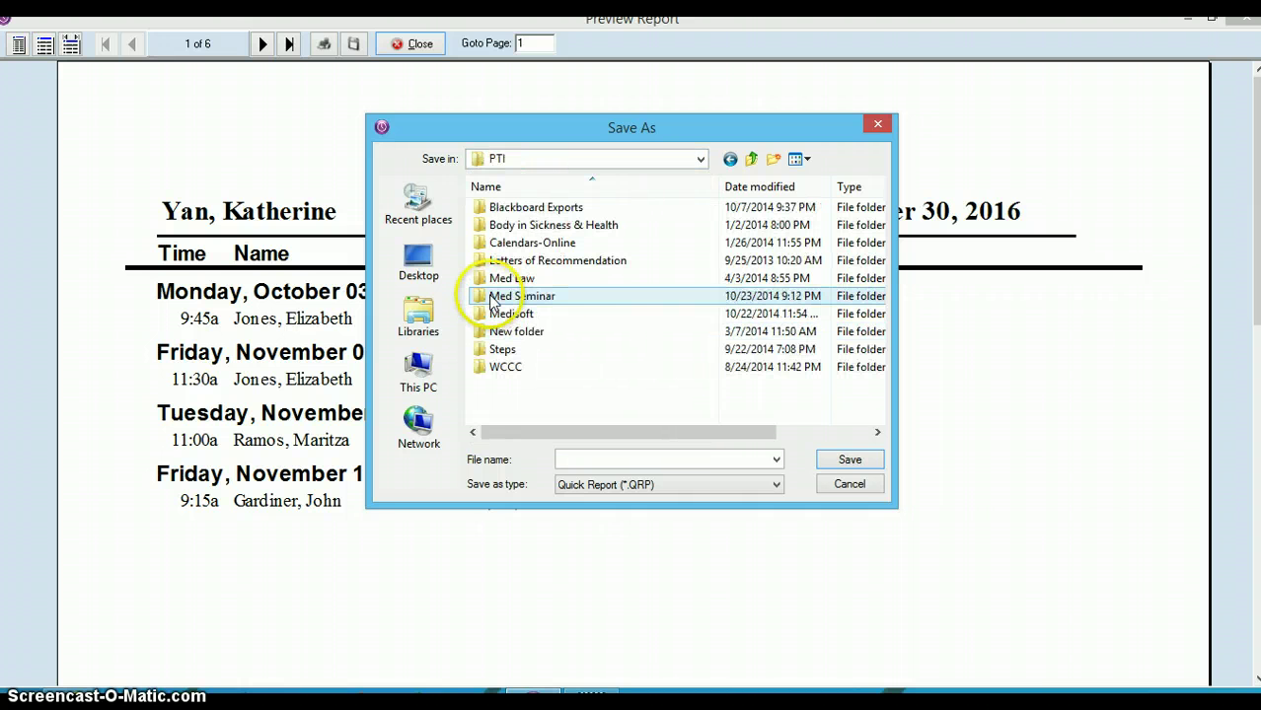
pyautogui.doubleClick(500, 313)
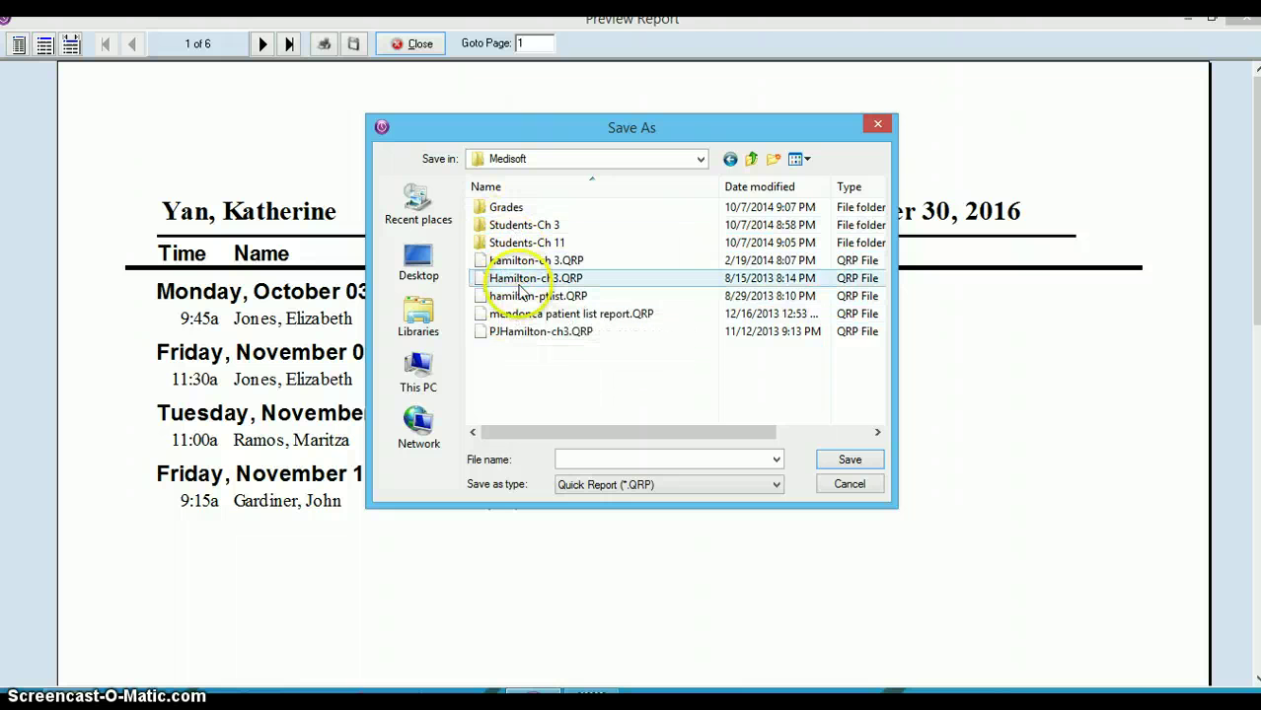
pyautogui.click(580, 458)
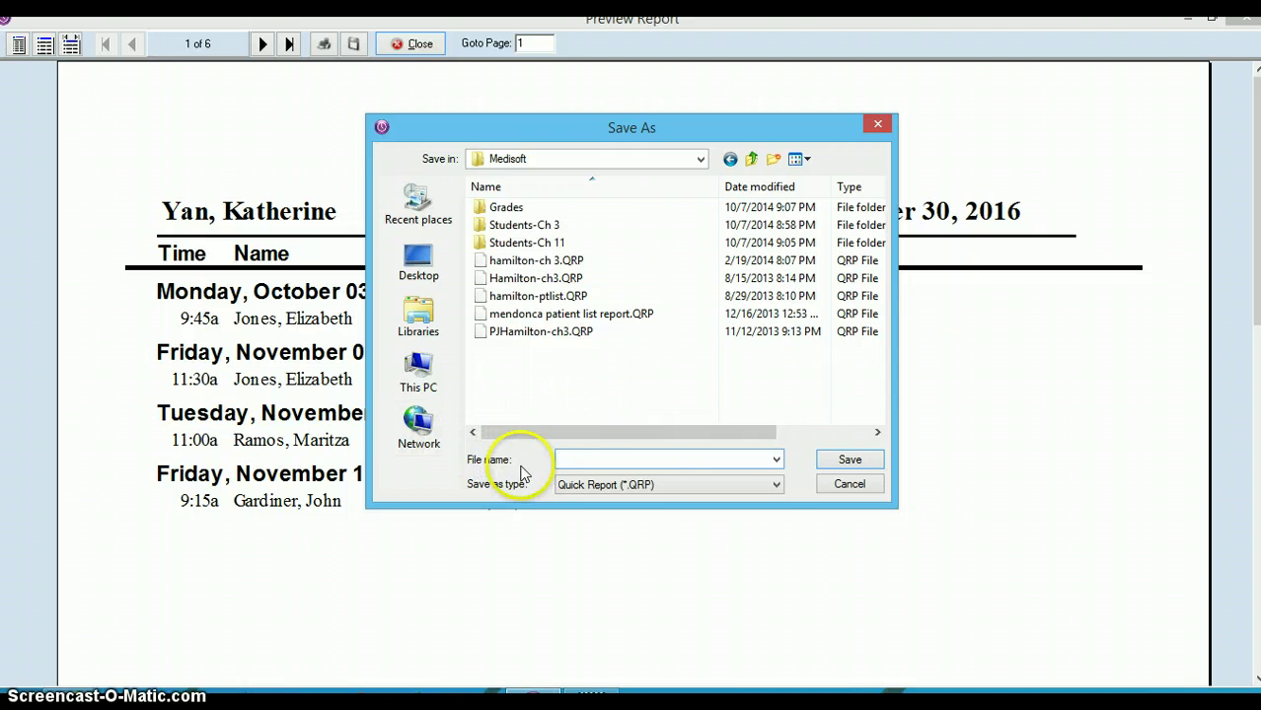
# Save the report as hamiltonp-ch3 with the Quick Report (*.QRP) type.
pyautogui.click(572, 459)
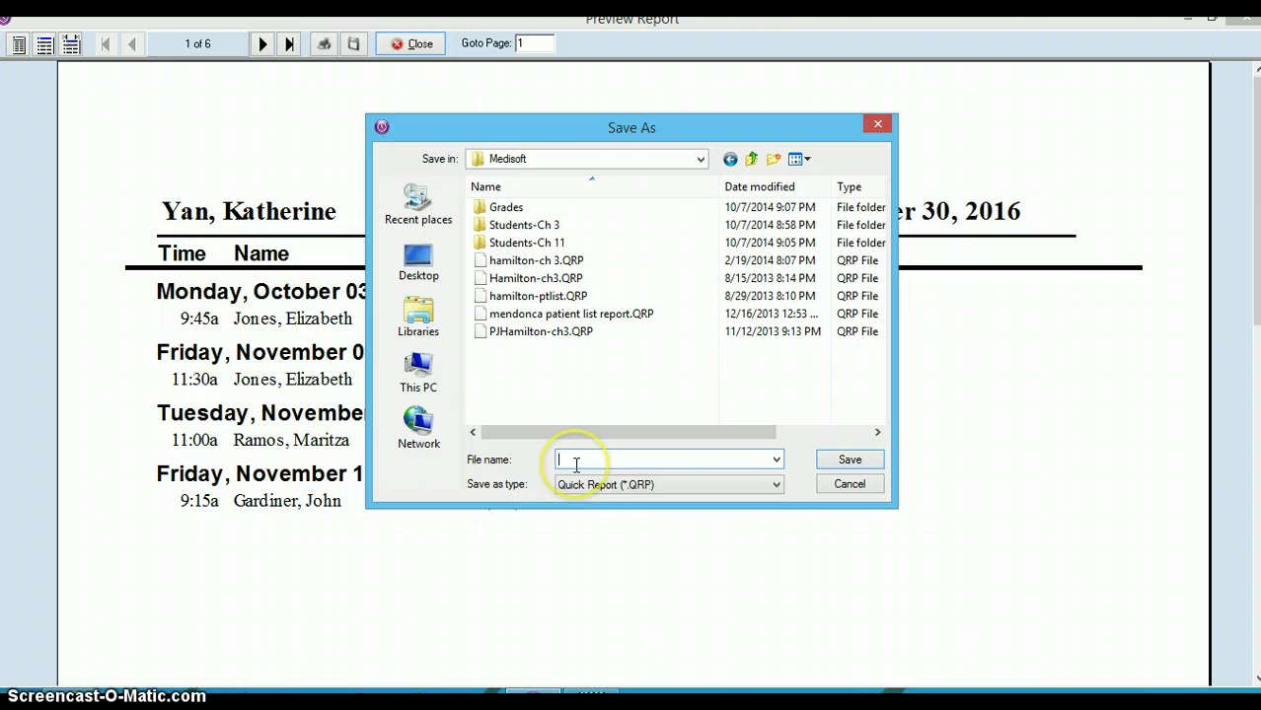
pyautogui.write('hamilton')
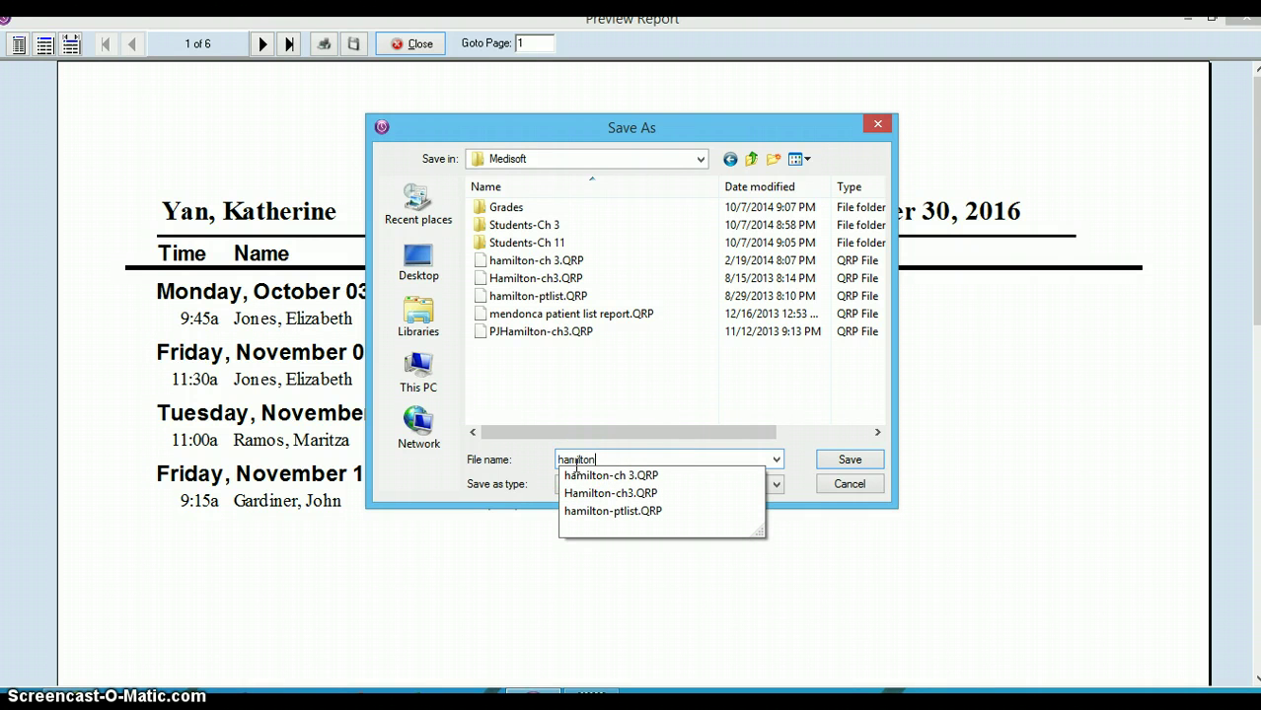
pyautogui.write('p')
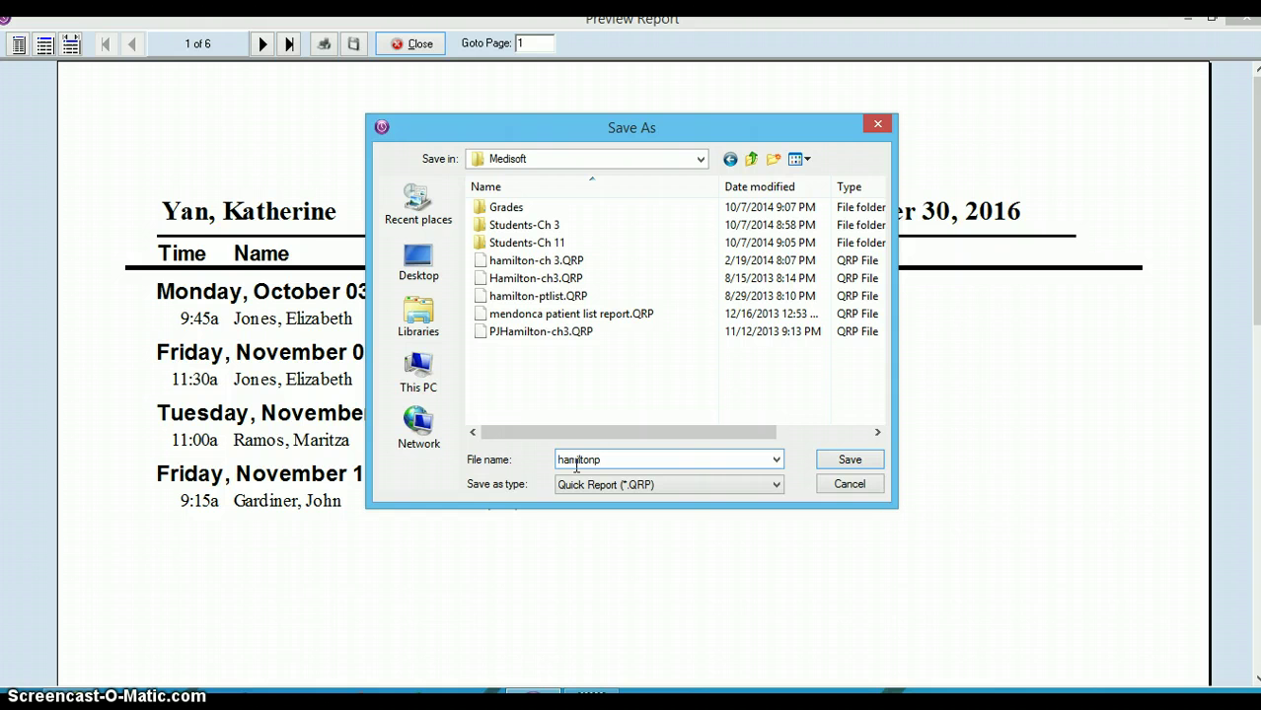
pyautogui.write('-ch3')
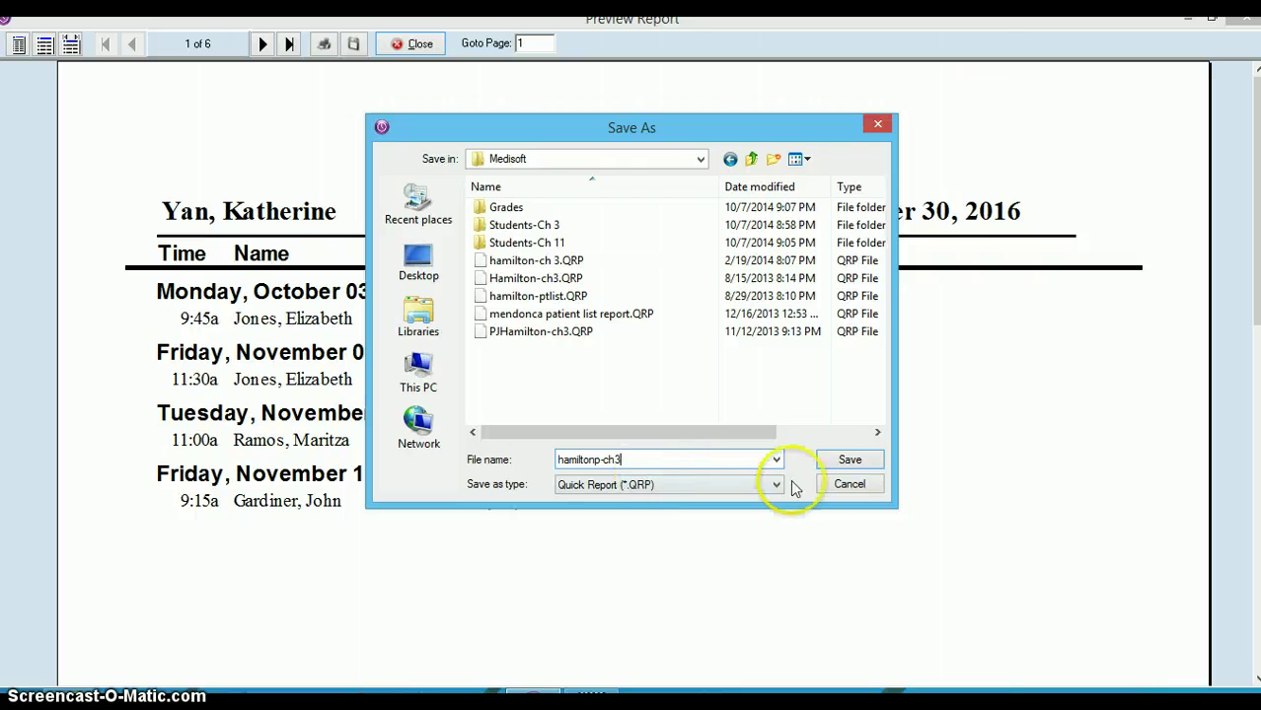
pyautogui.click(846, 462)
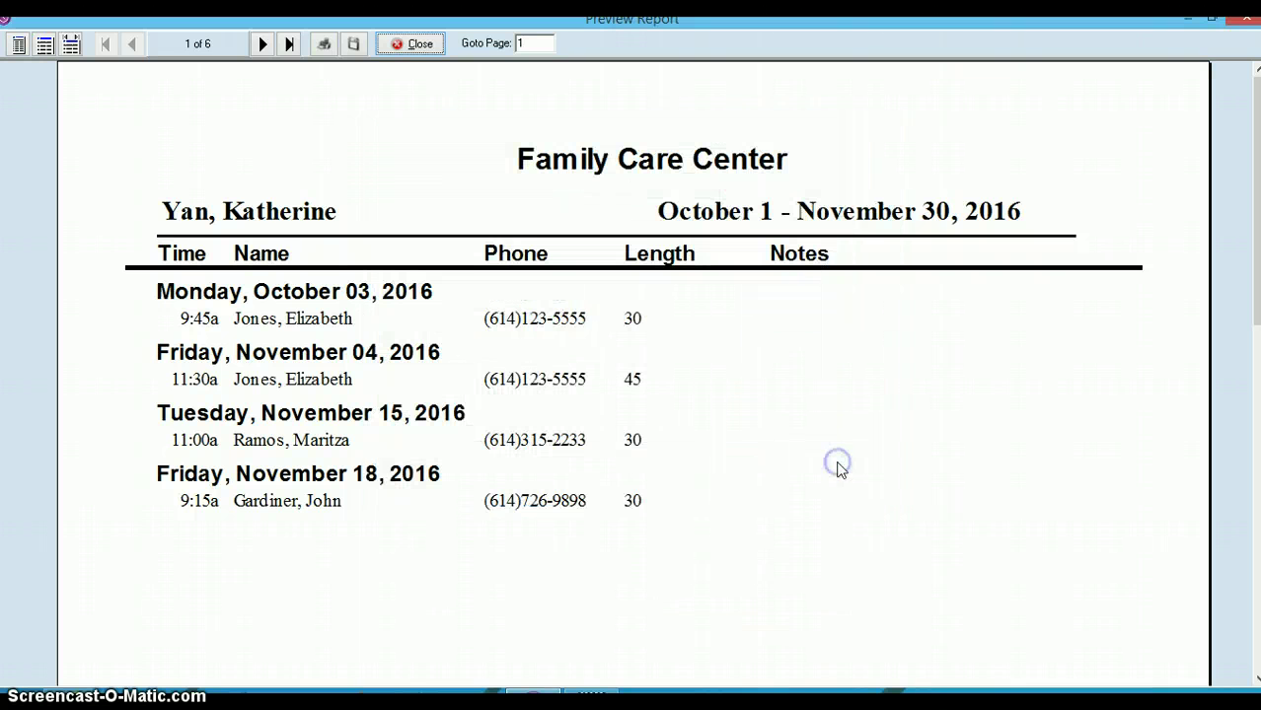
# Close the report preview, minimize Office Hours, and switch to Blackboard in Internet Explorer.
pyautogui.click(484, 283)
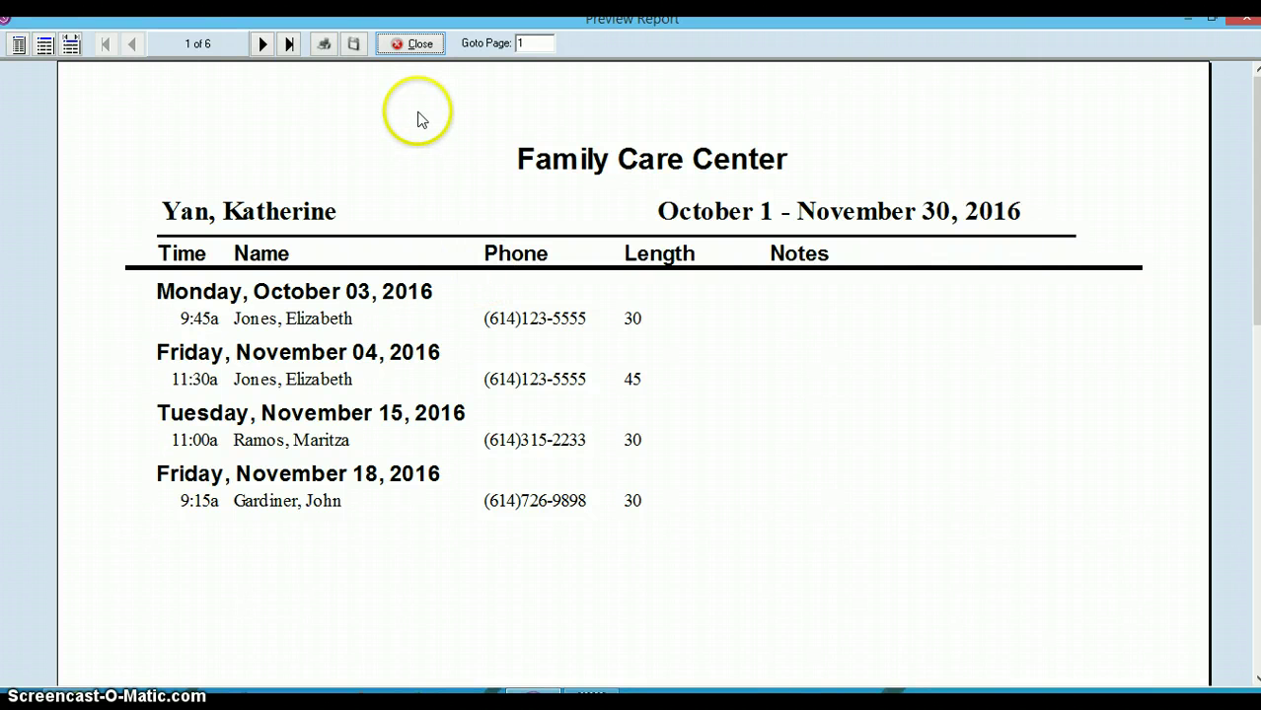
pyautogui.click(410, 44)
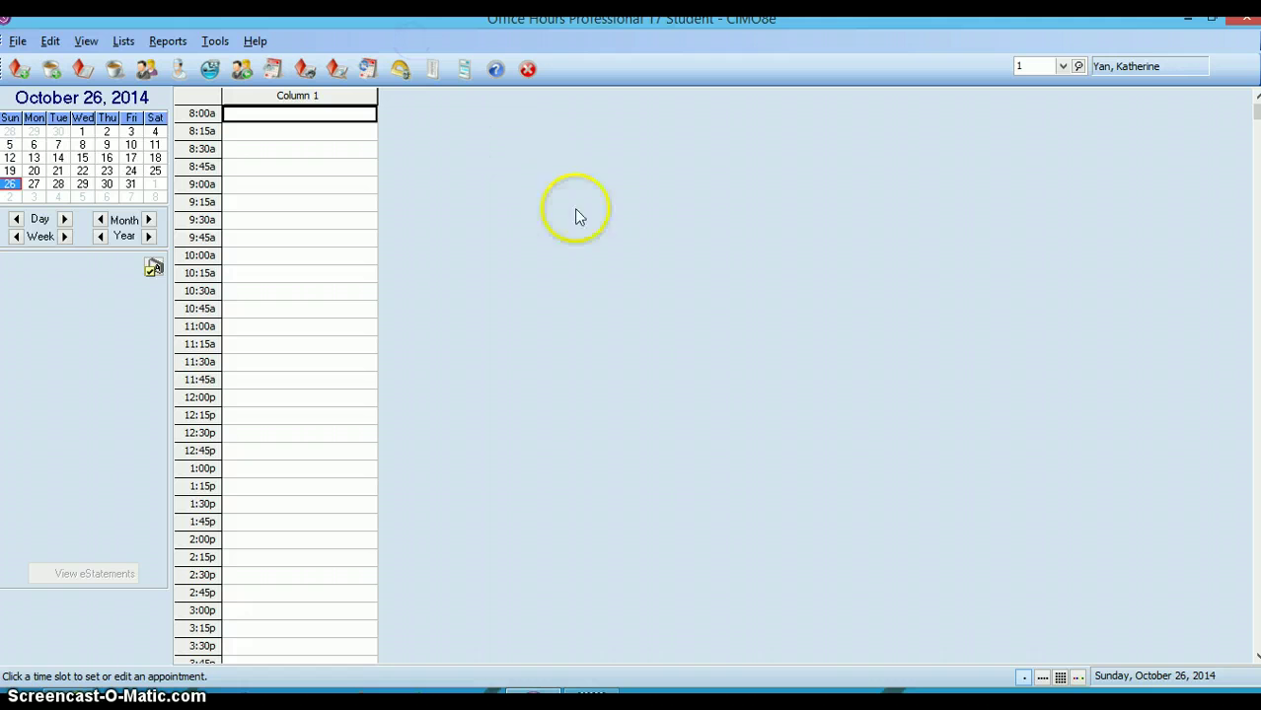
pyautogui.click(1186, 20)
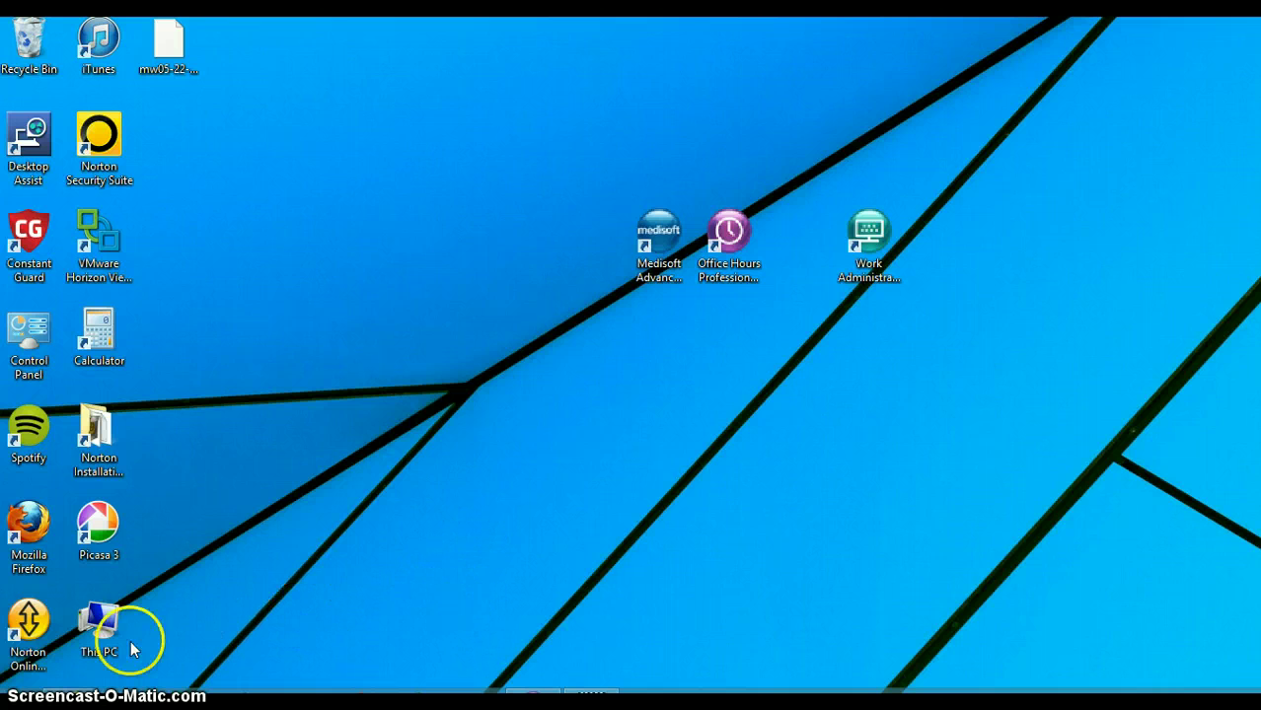
pyautogui.click(79, 703)
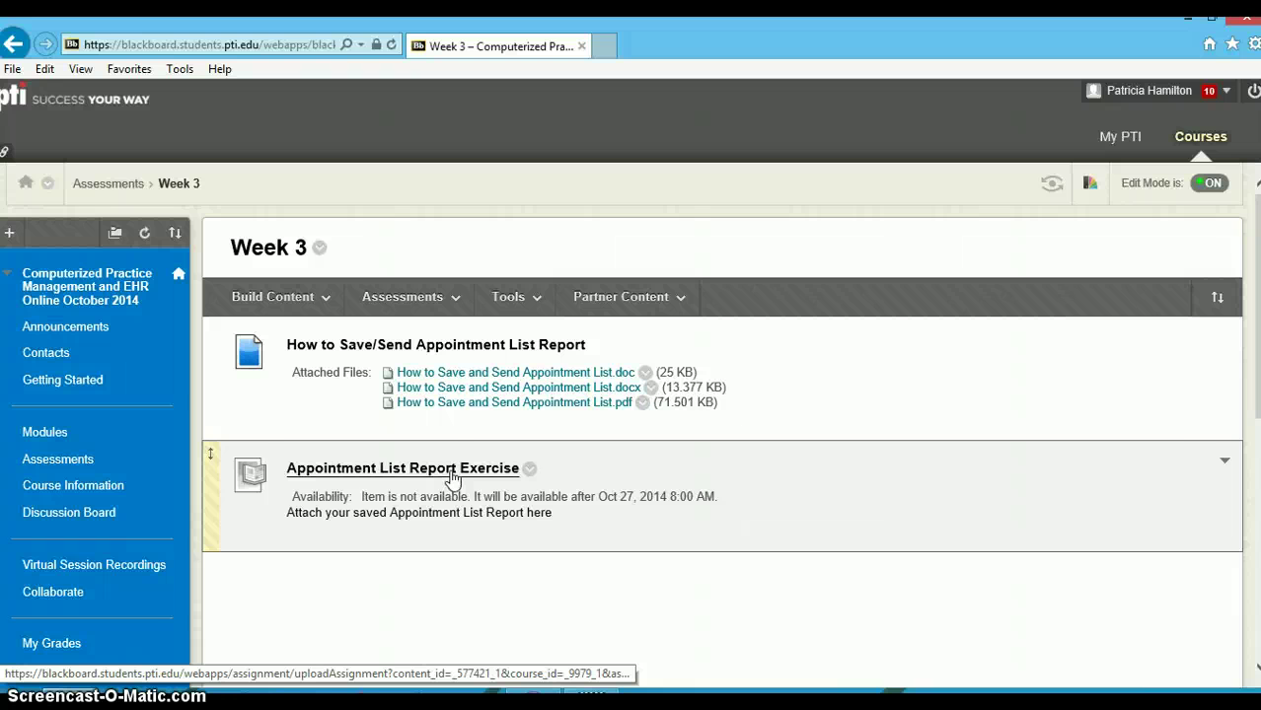
# Open the 'Appointment List Report Exercise' link on the Week 3 page.
pyautogui.click(451, 477)
pyautogui.click(452, 476)
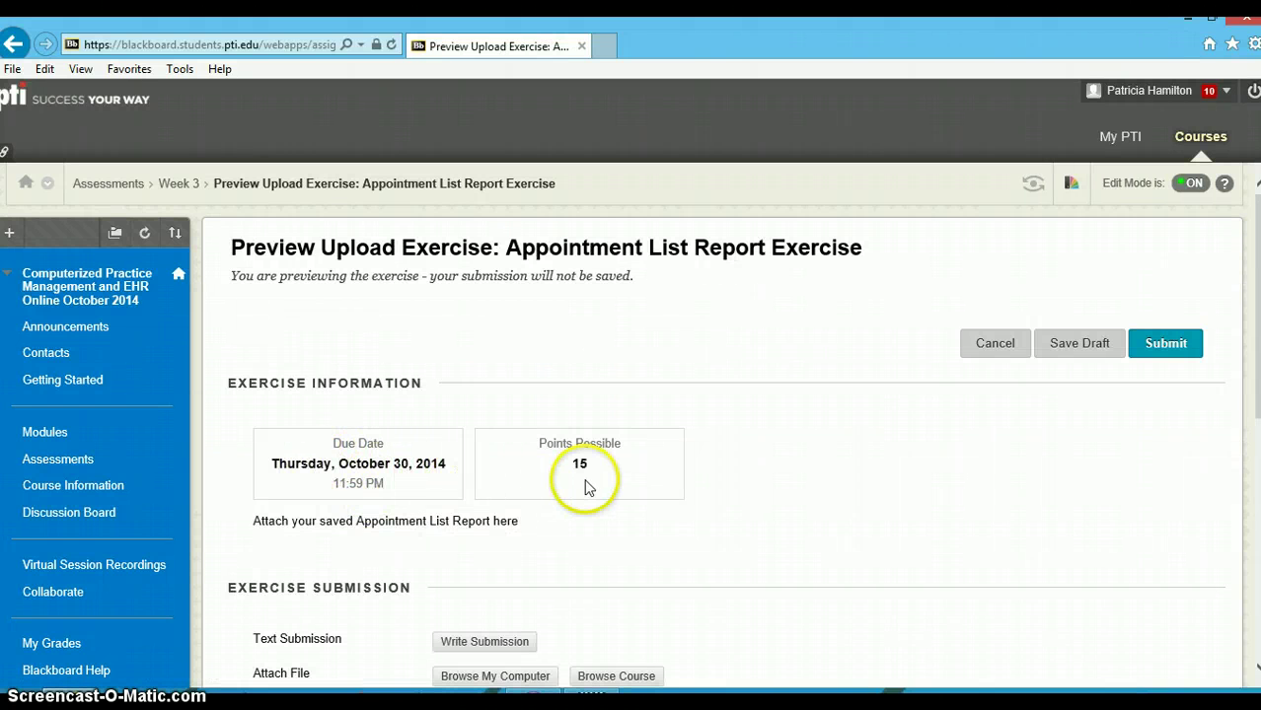
# Scroll to Exercise Submission and choose Browse My Computer for Attach File.
pyautogui.scroll(-1, 592, 491)
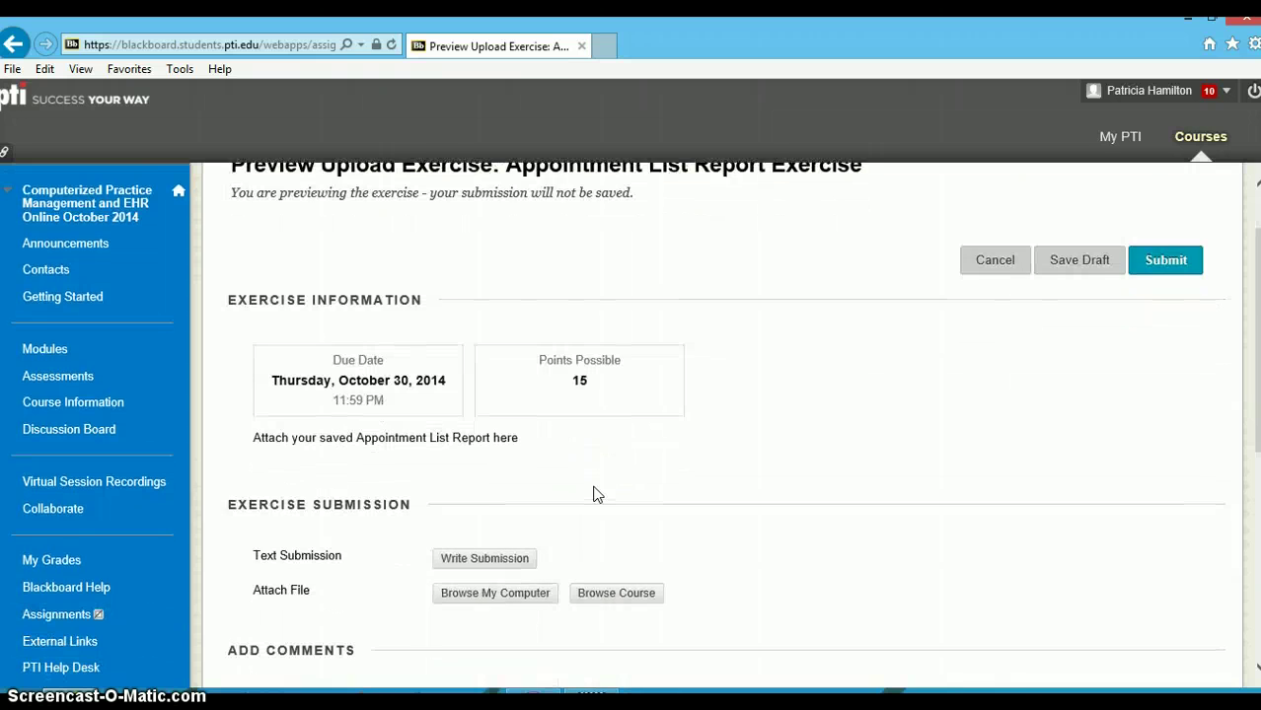
pyautogui.scroll(-2, 593, 494)
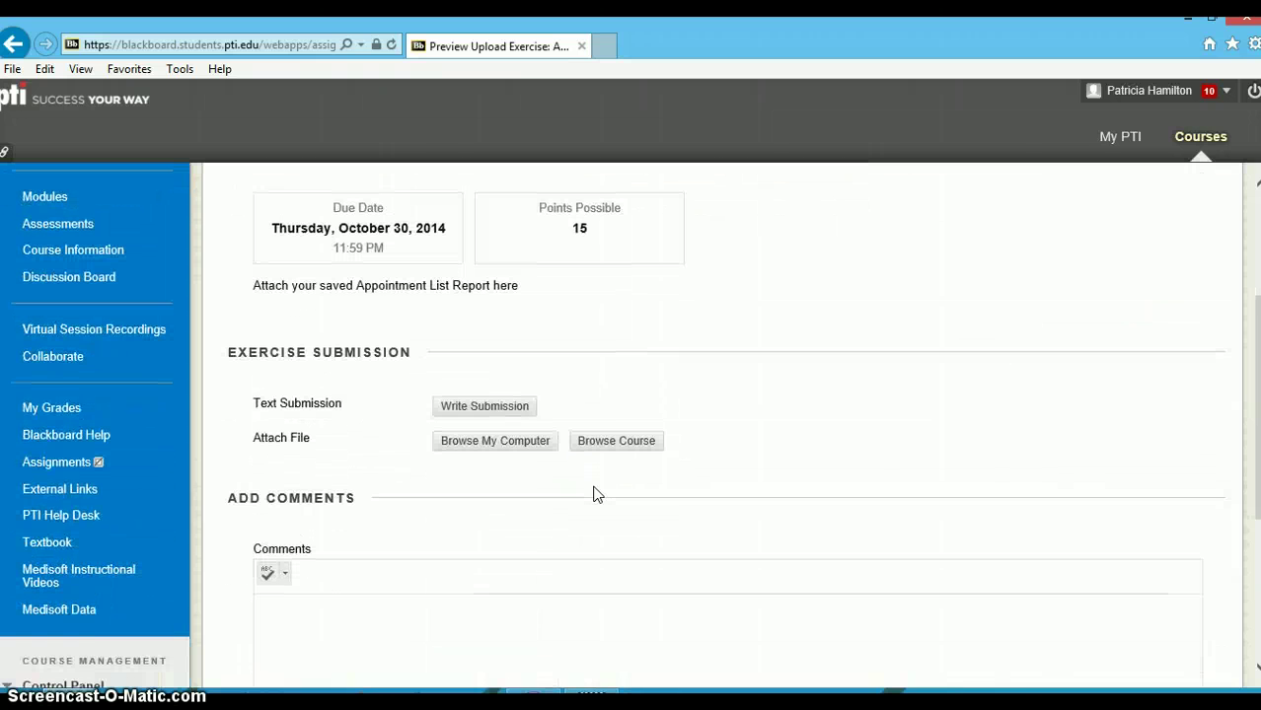
pyautogui.click(474, 441)
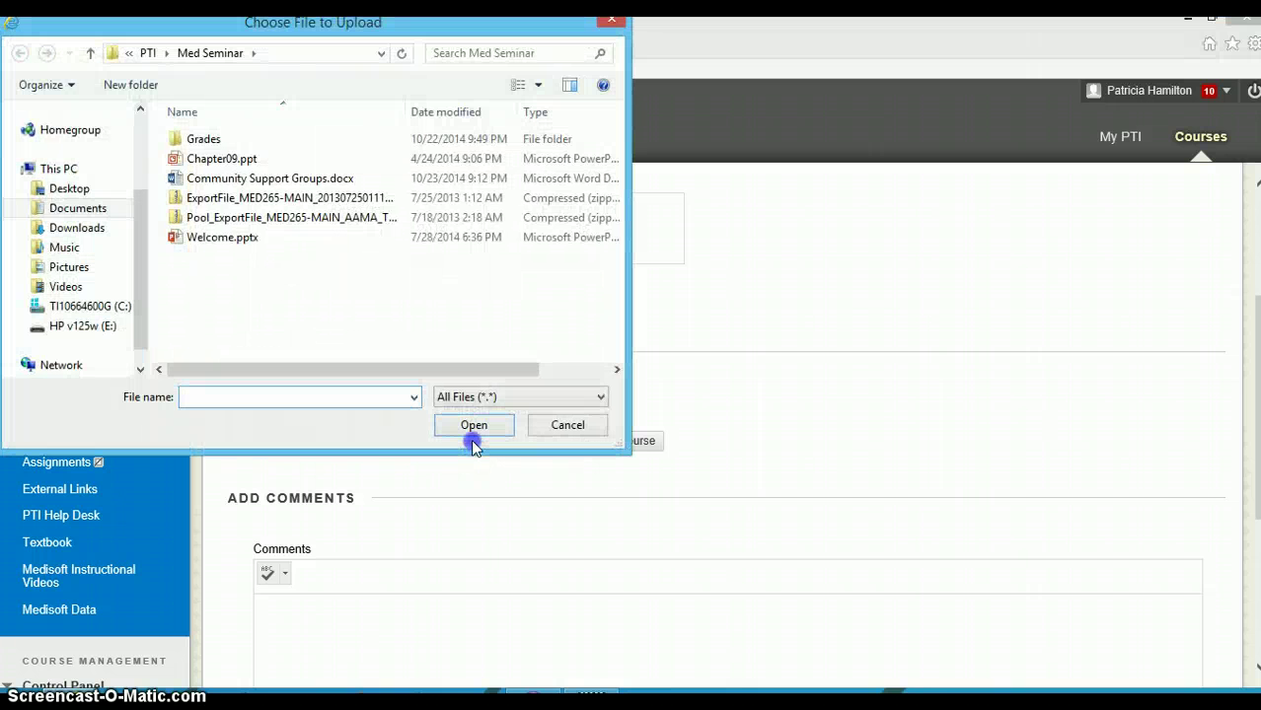
pyautogui.click(147, 52)
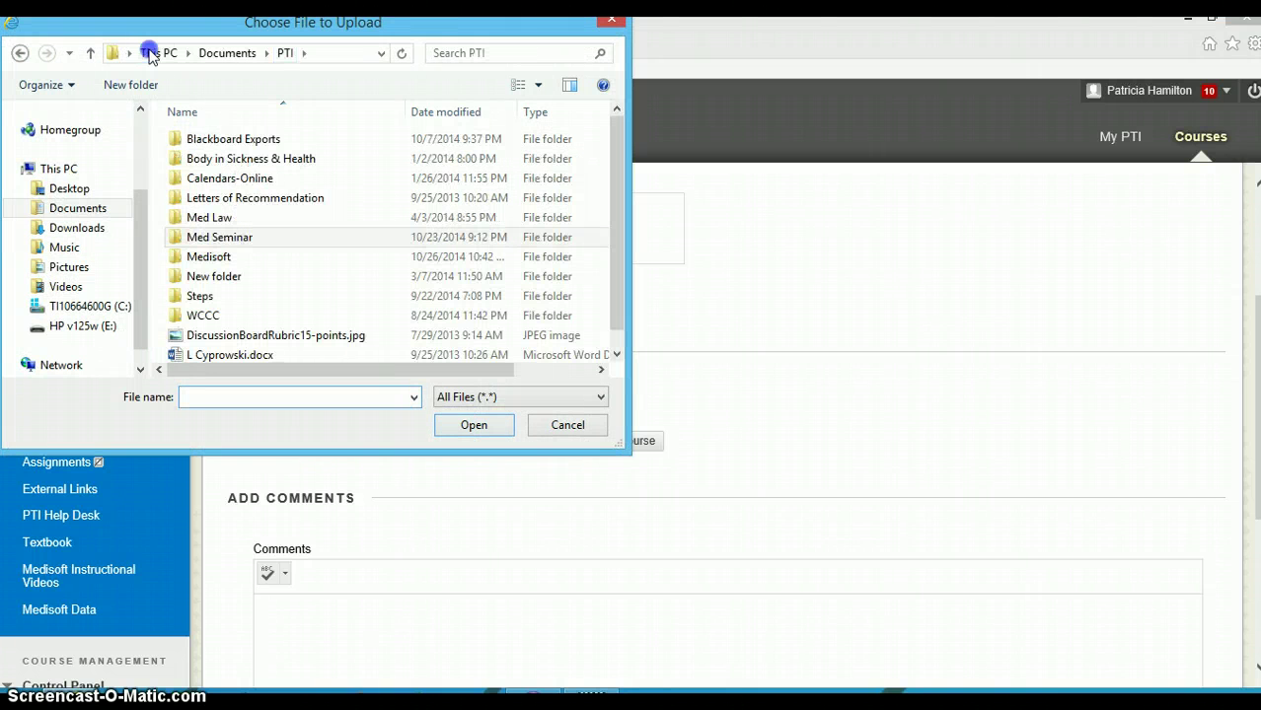
pyautogui.doubleClick(227, 256)
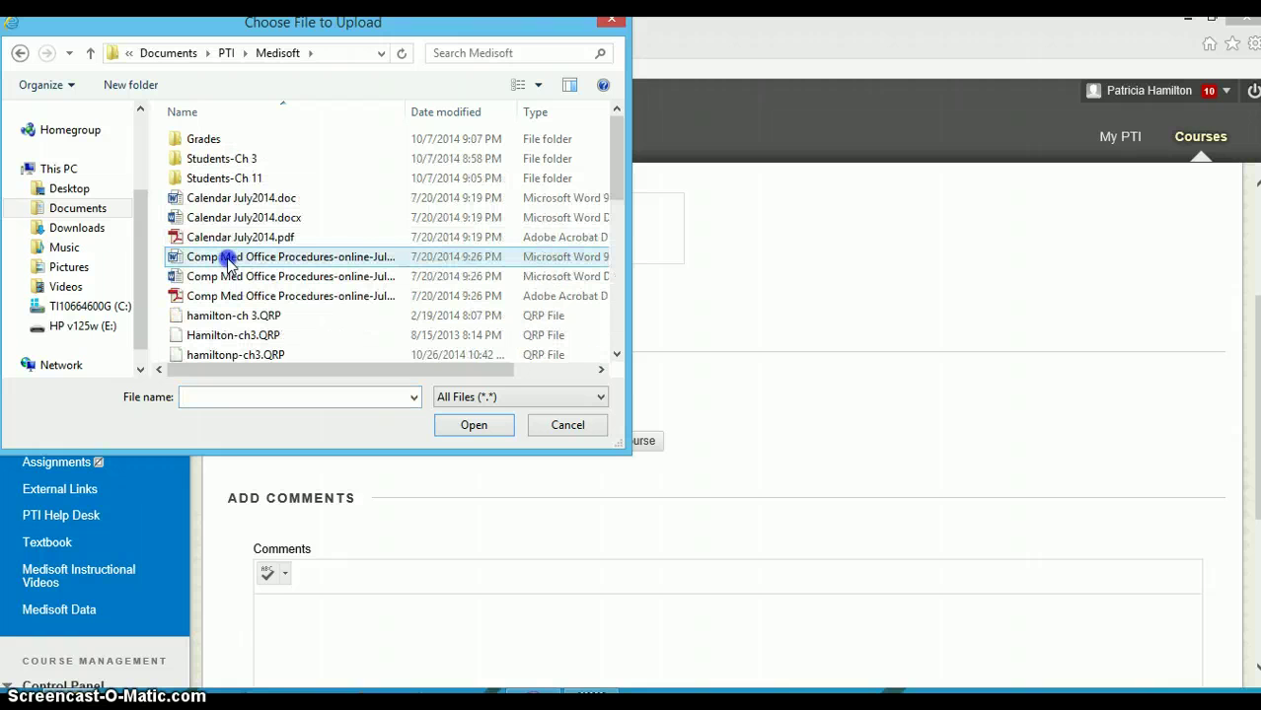
pyautogui.scroll(-2, 246, 282)
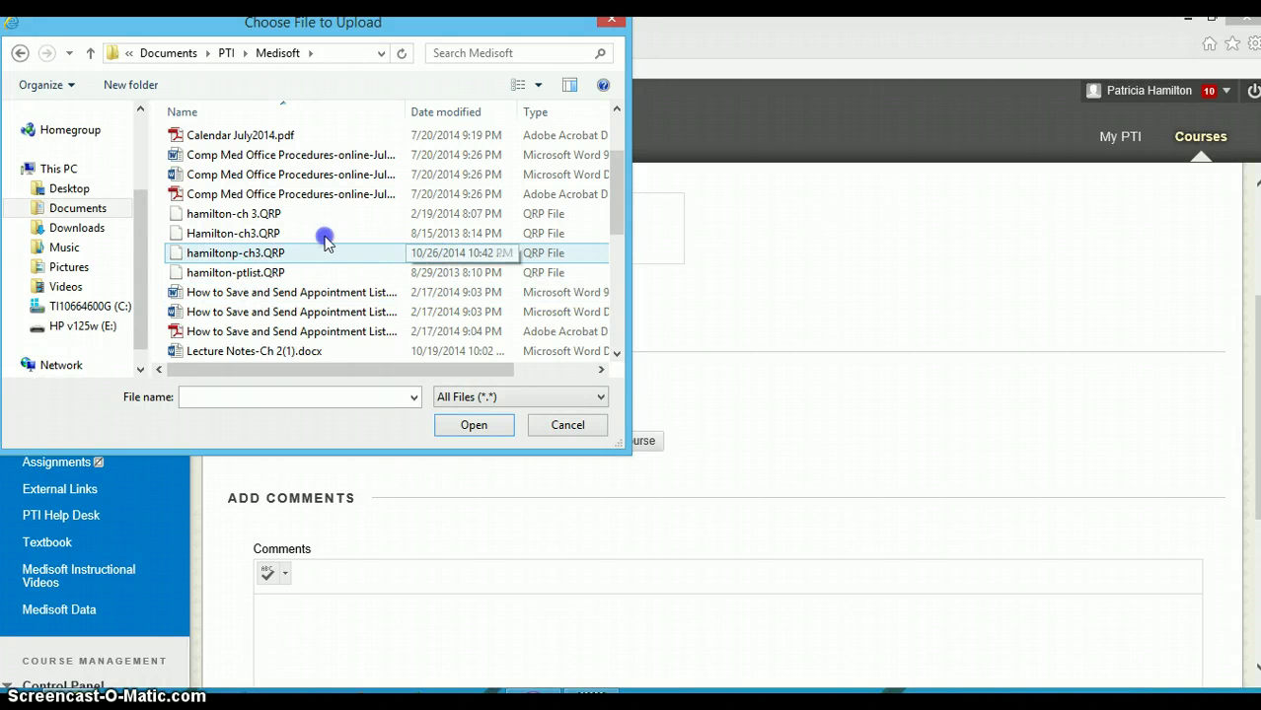
pyautogui.click(265, 254)
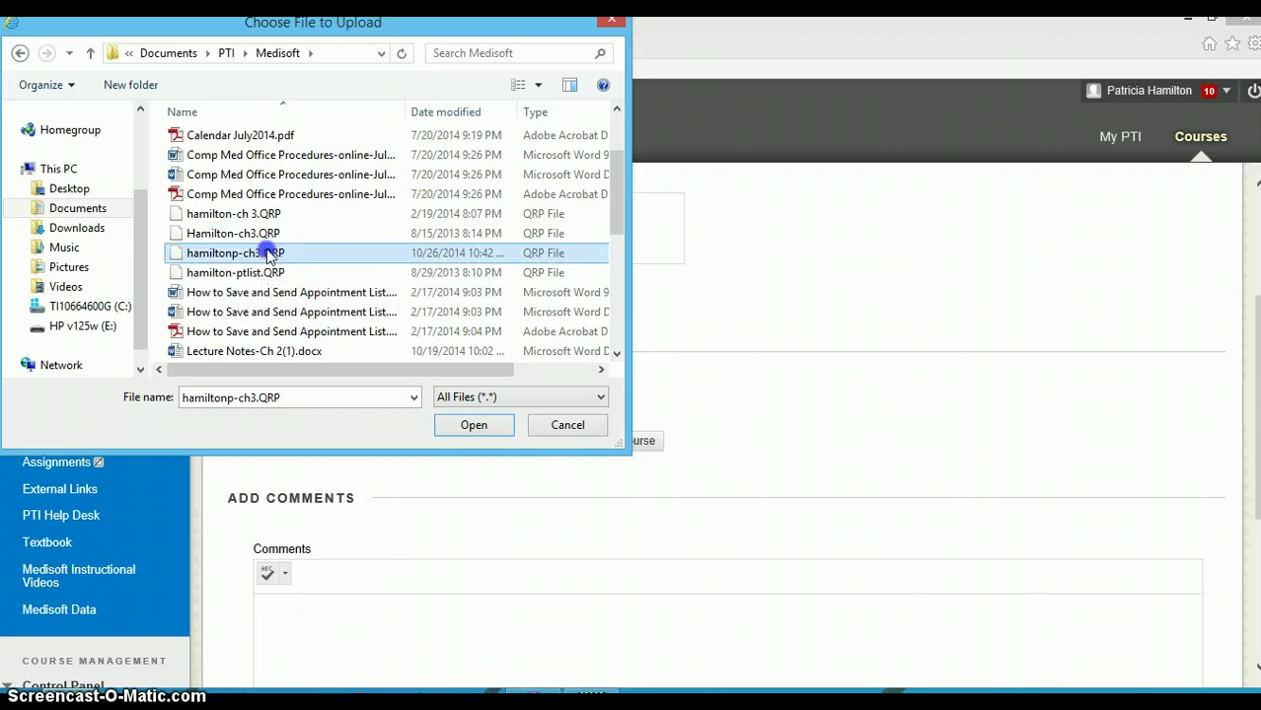
pyautogui.doubleClick(270, 254)
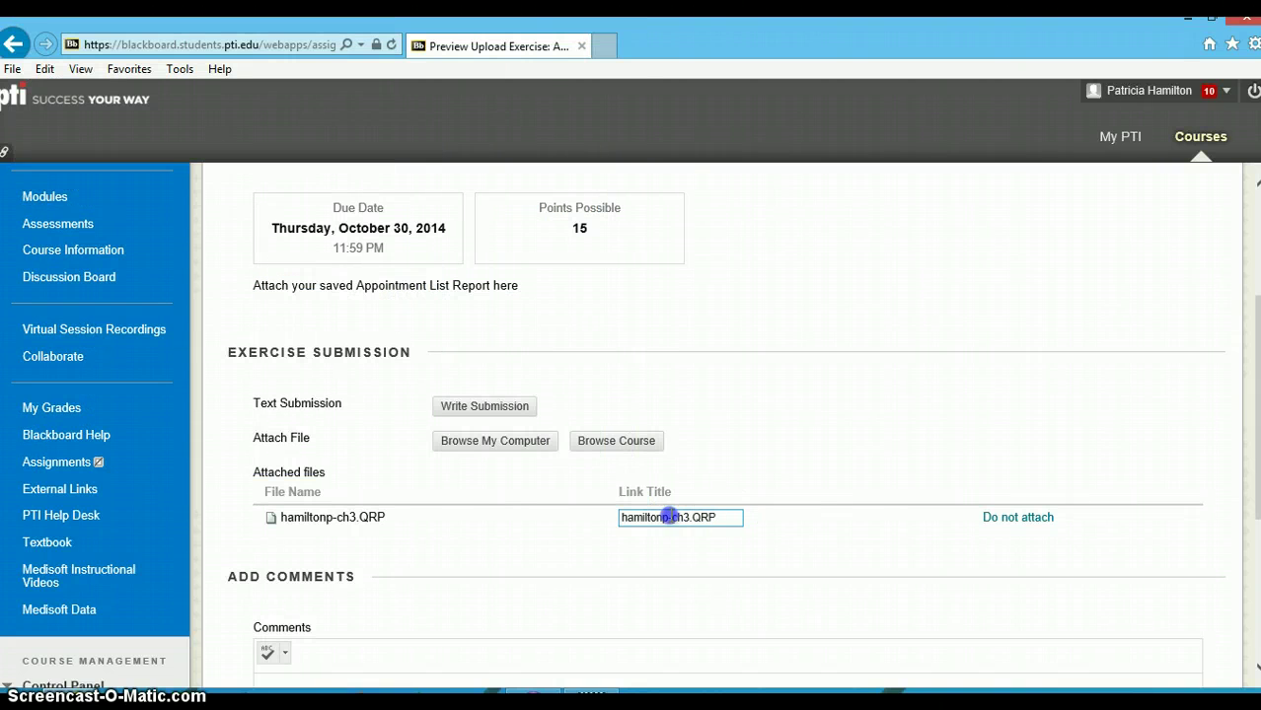
# Submit the exercise, dismiss the not-saved banner, and minimize the browser.
pyautogui.scroll(-3, 825, 487)
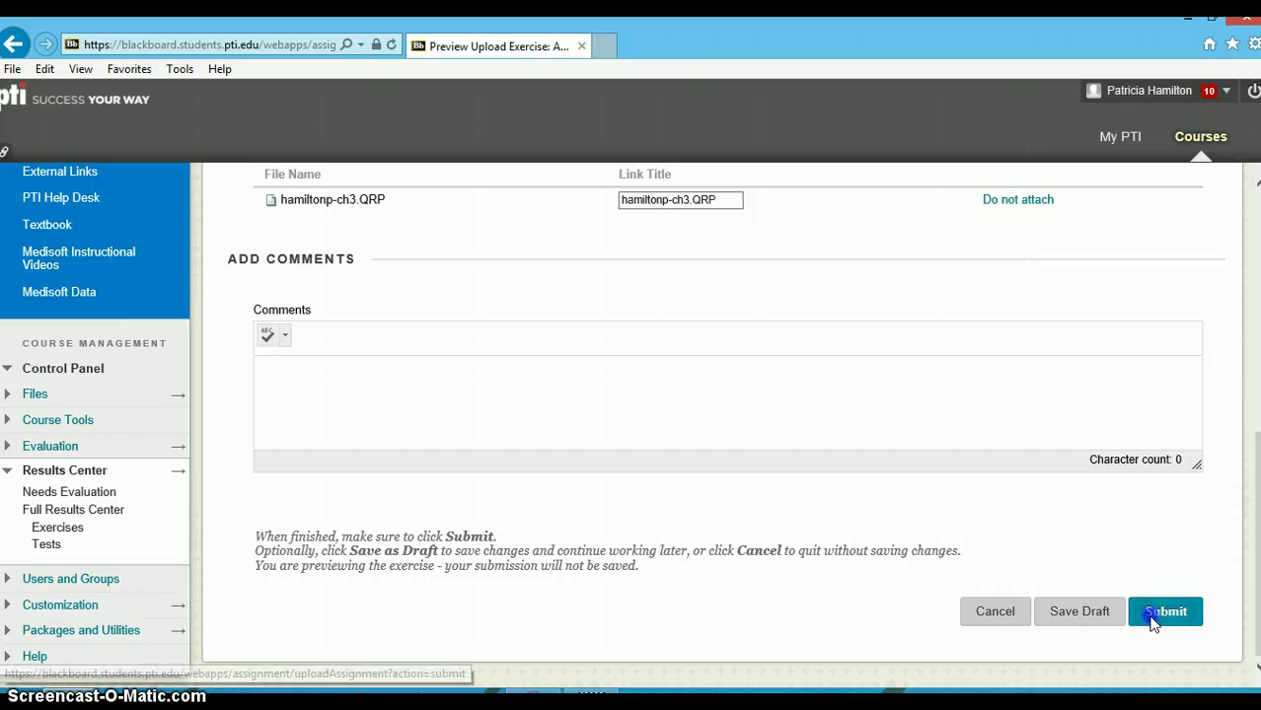
pyautogui.click(1160, 616)
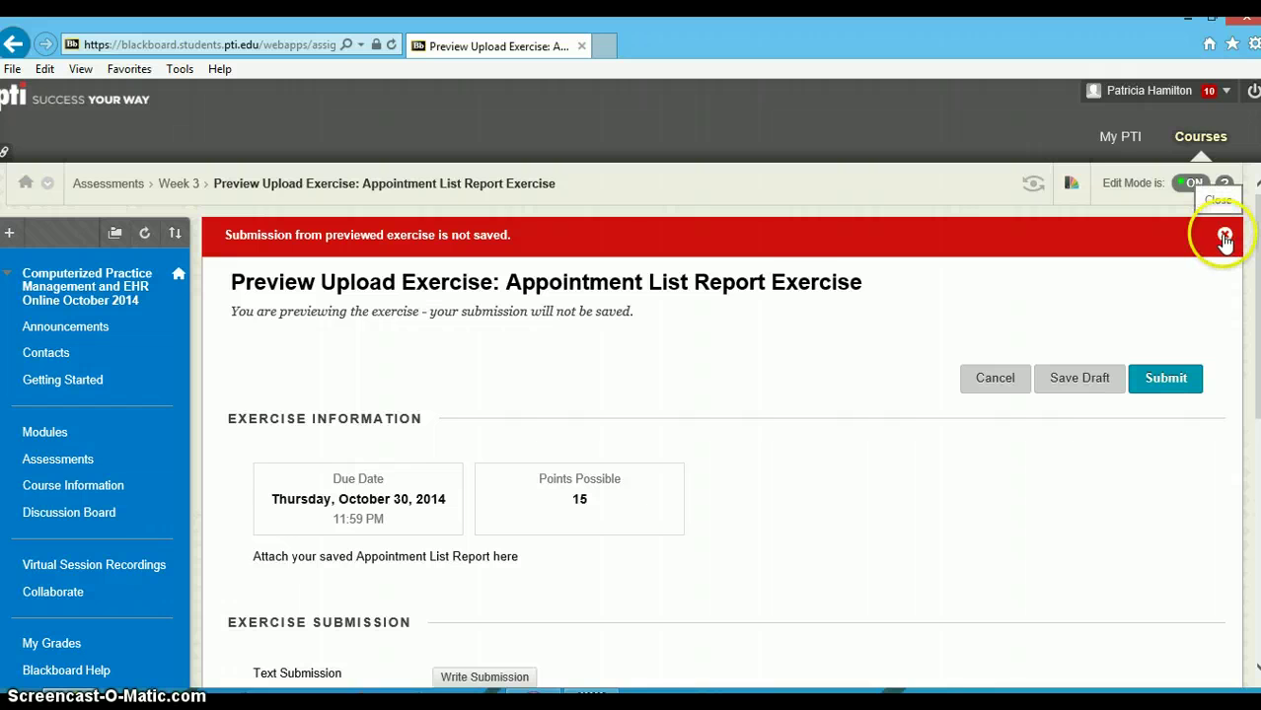
pyautogui.click(1223, 238)
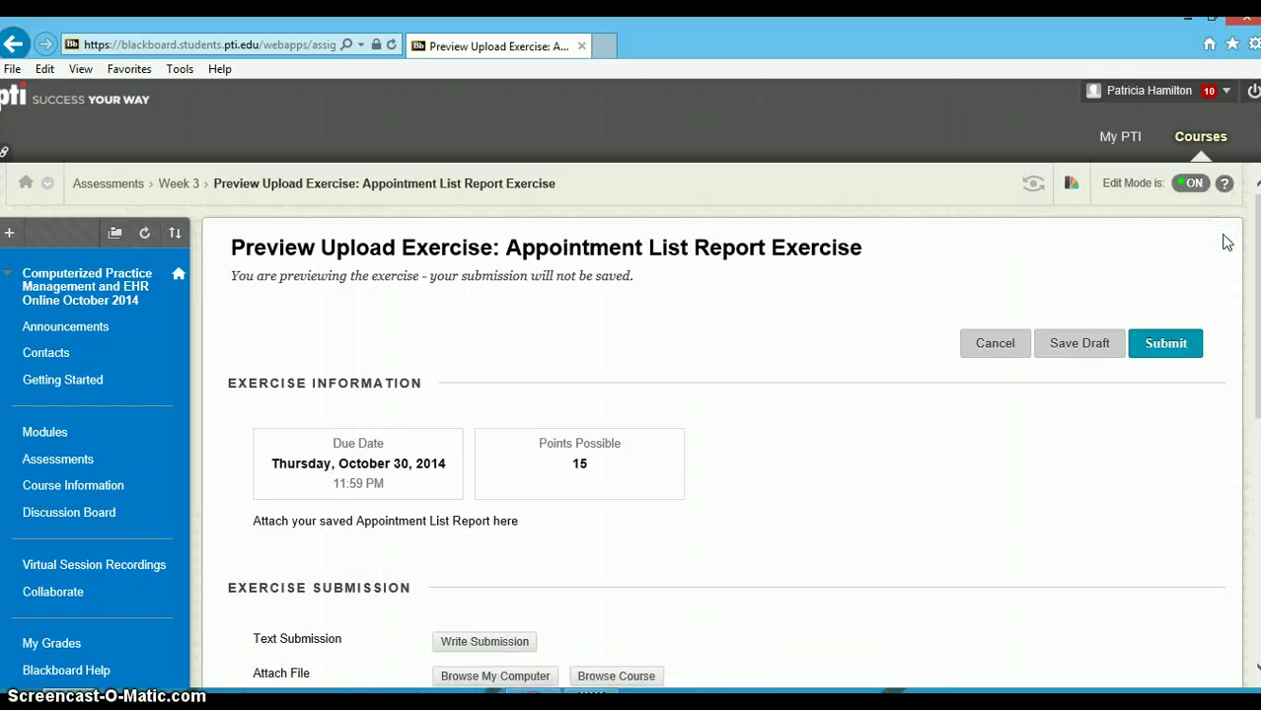
pyautogui.click(1187, 22)
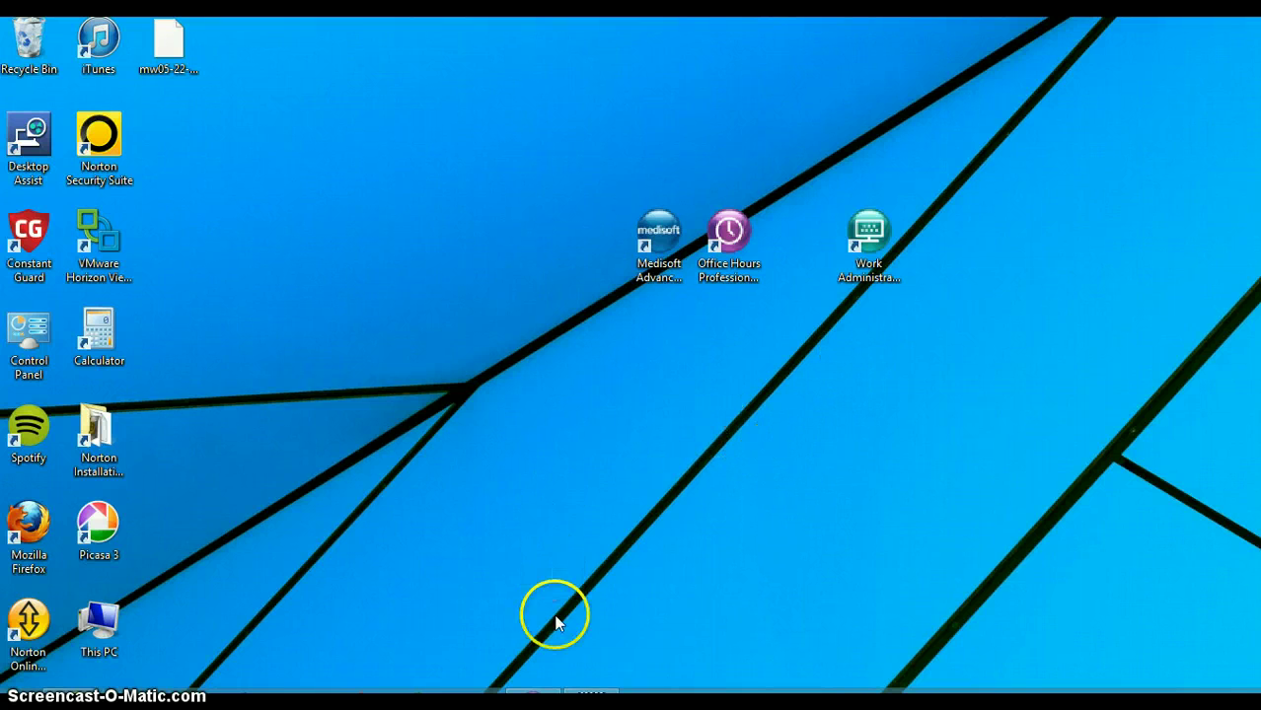
# Reload hamiltonp-ch3.QRP via Reports > Load Saved Reports to show the 6-page appointment list preview.
pyautogui.click(533, 693)
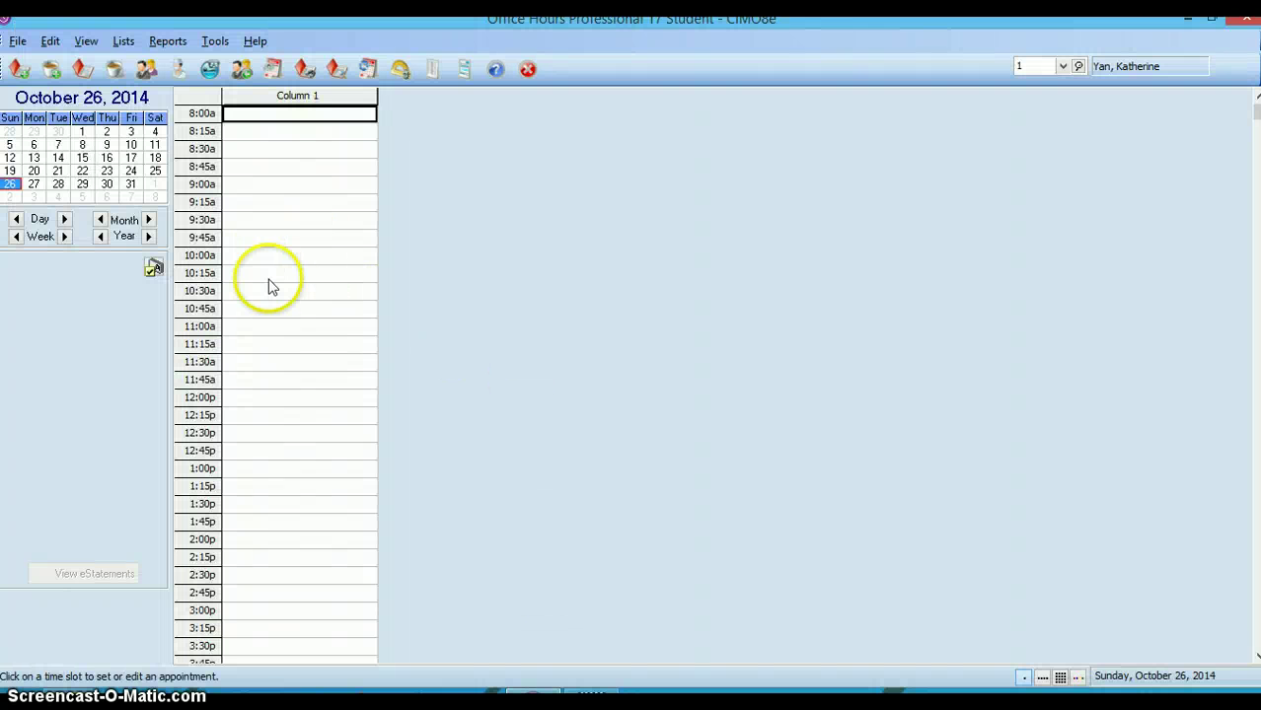
pyautogui.click(168, 42)
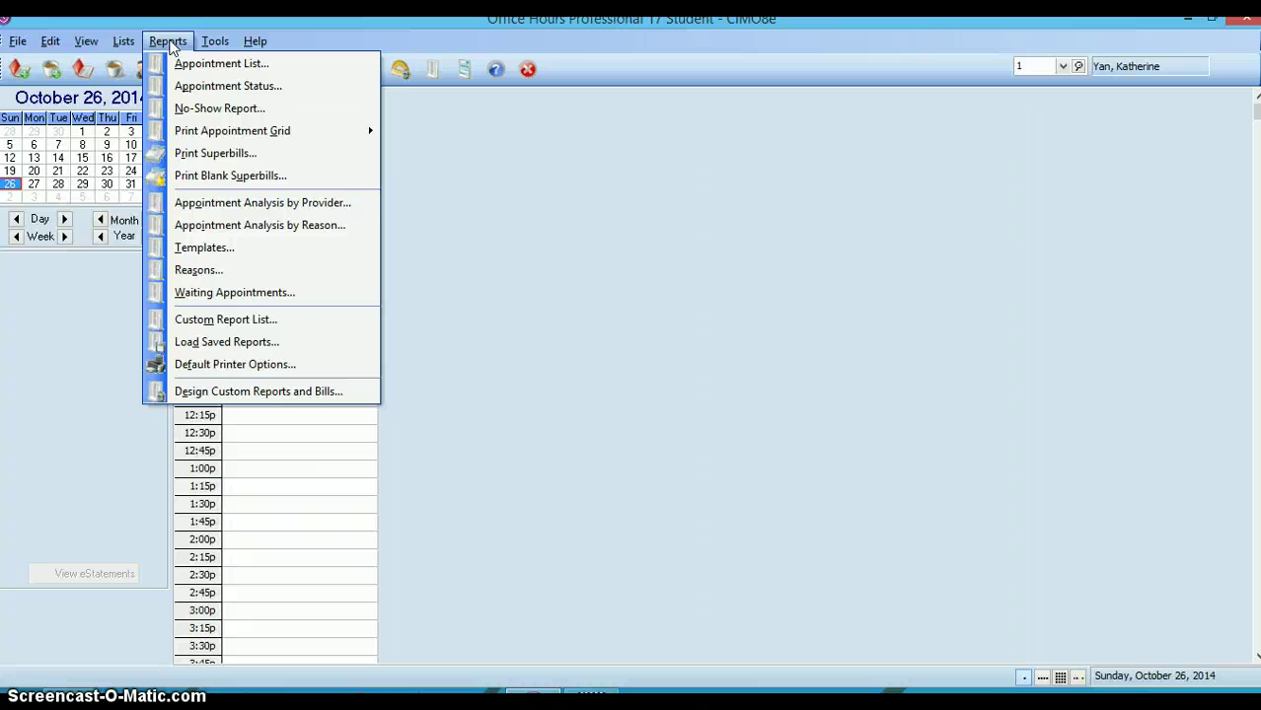
pyautogui.click(211, 343)
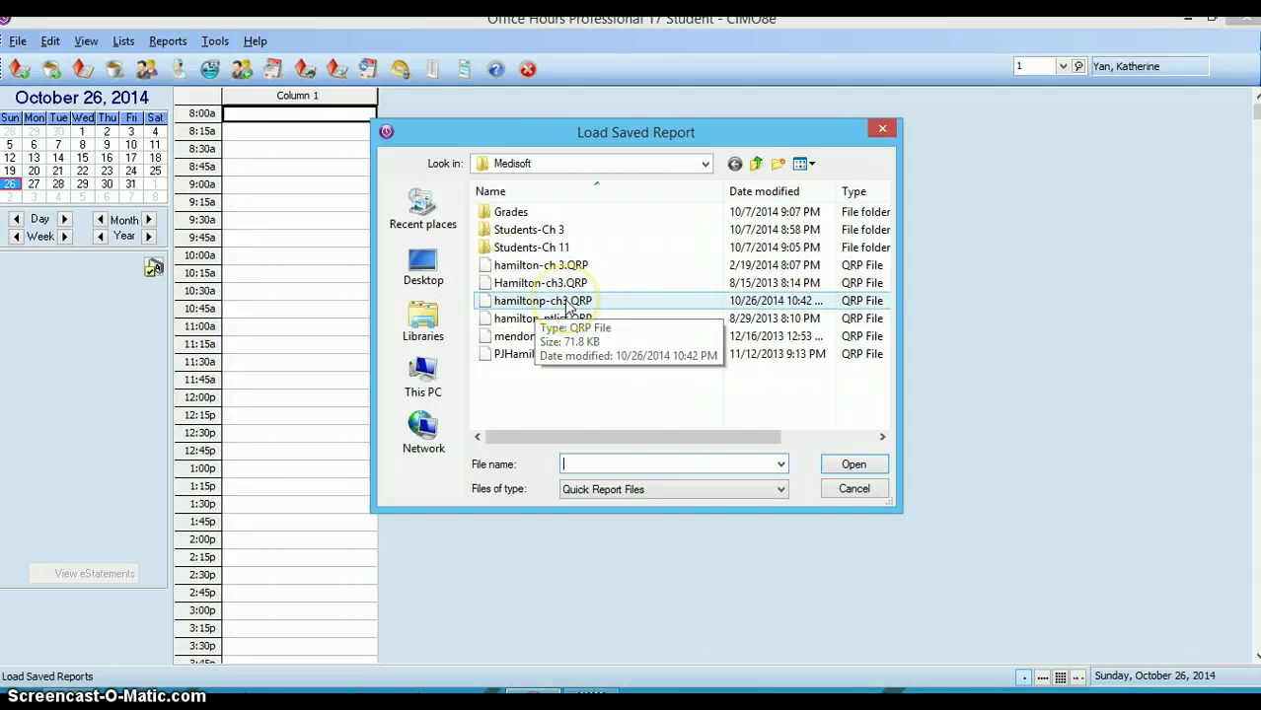
pyautogui.doubleClick(568, 302)
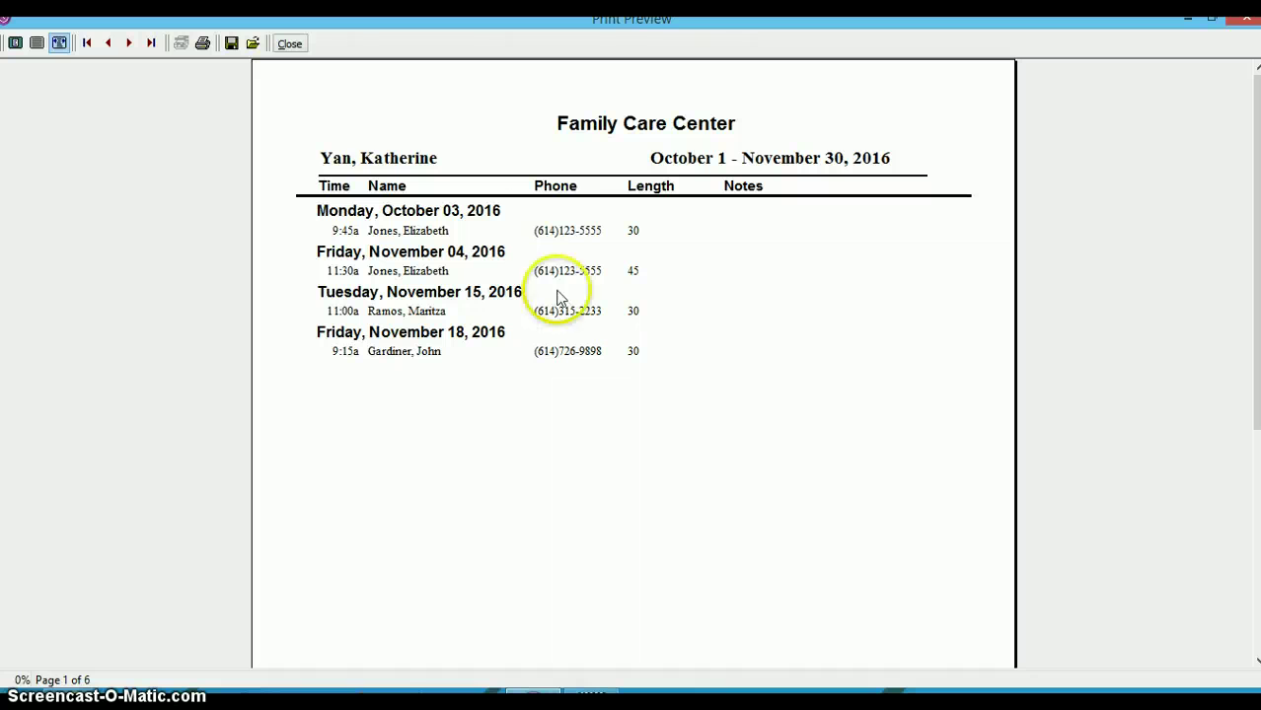